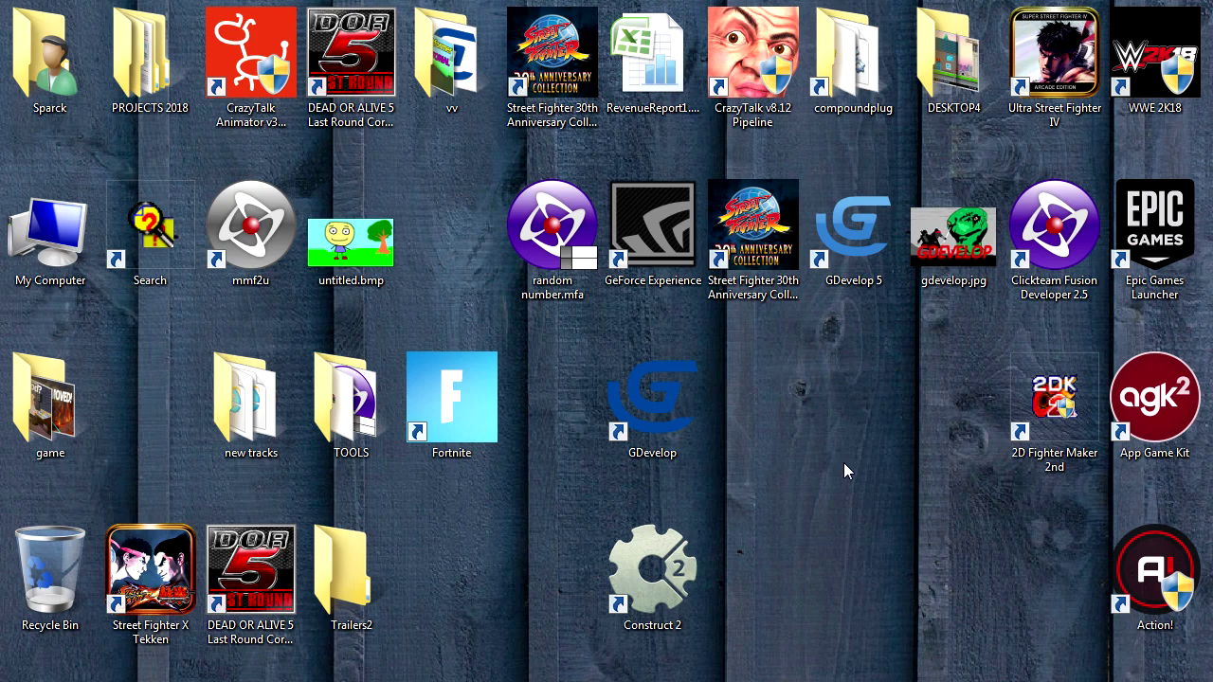
# Launch CrazyTalk and load untitled.bmp as a new 2D actor image.
pyautogui.doubleClick(752, 57)
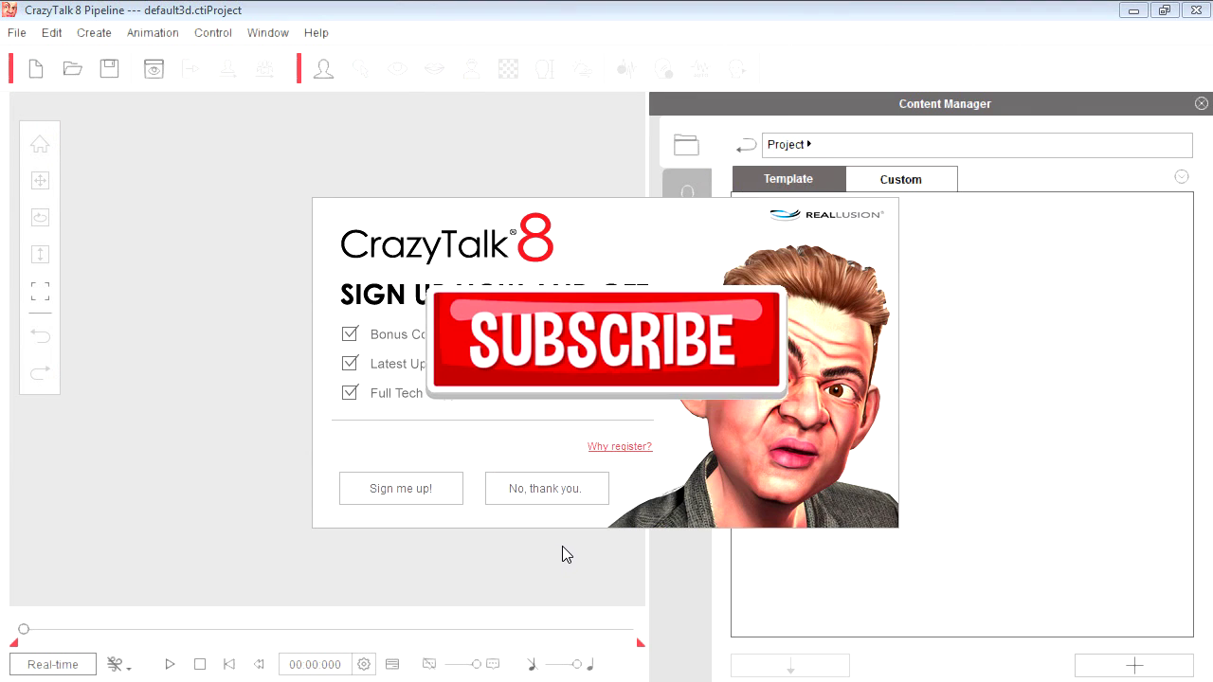
pyautogui.click(564, 497)
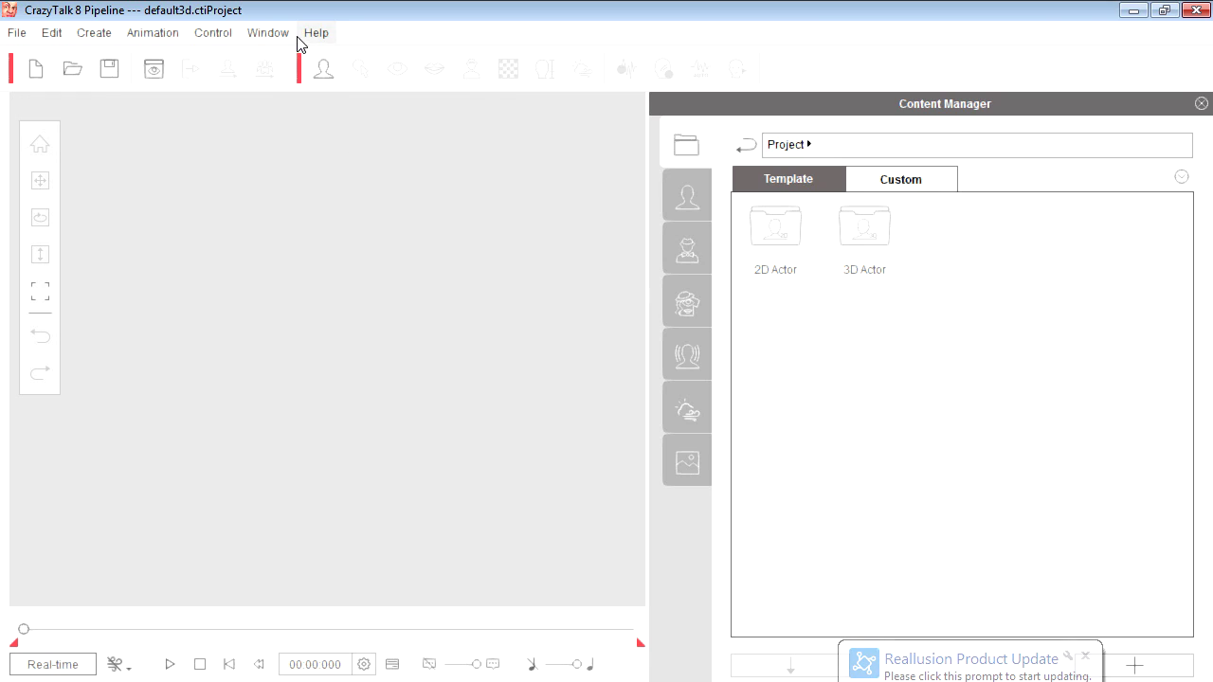
pyautogui.click(325, 72)
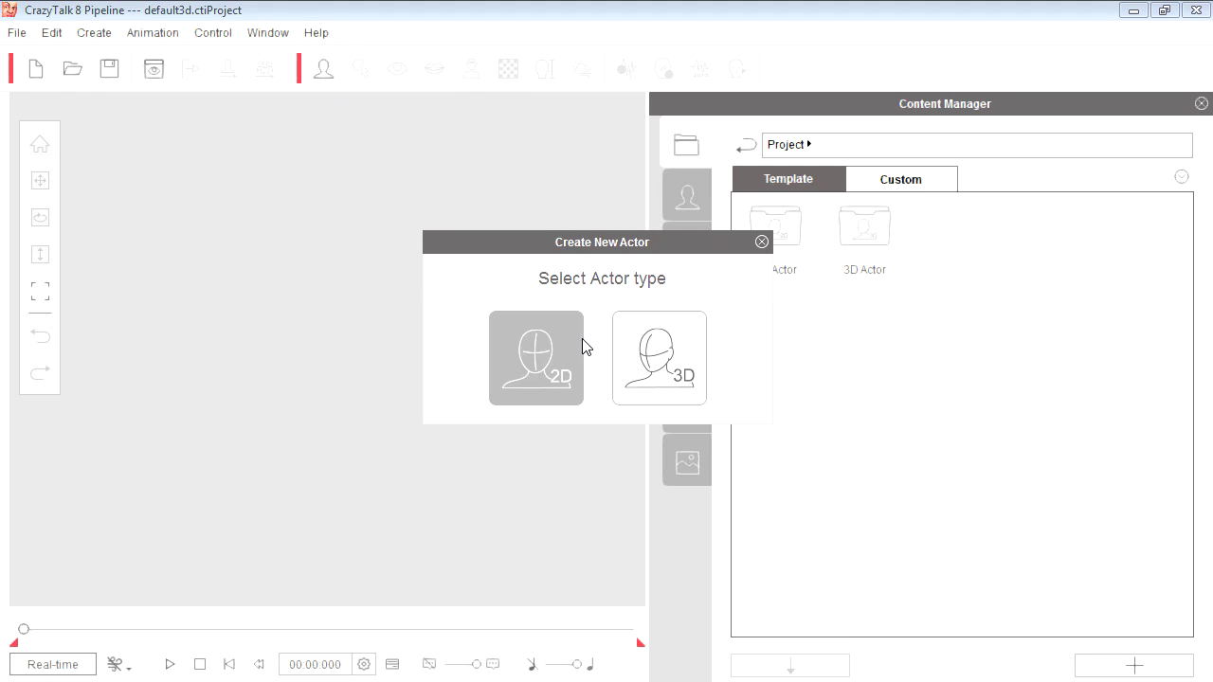
pyautogui.click(555, 376)
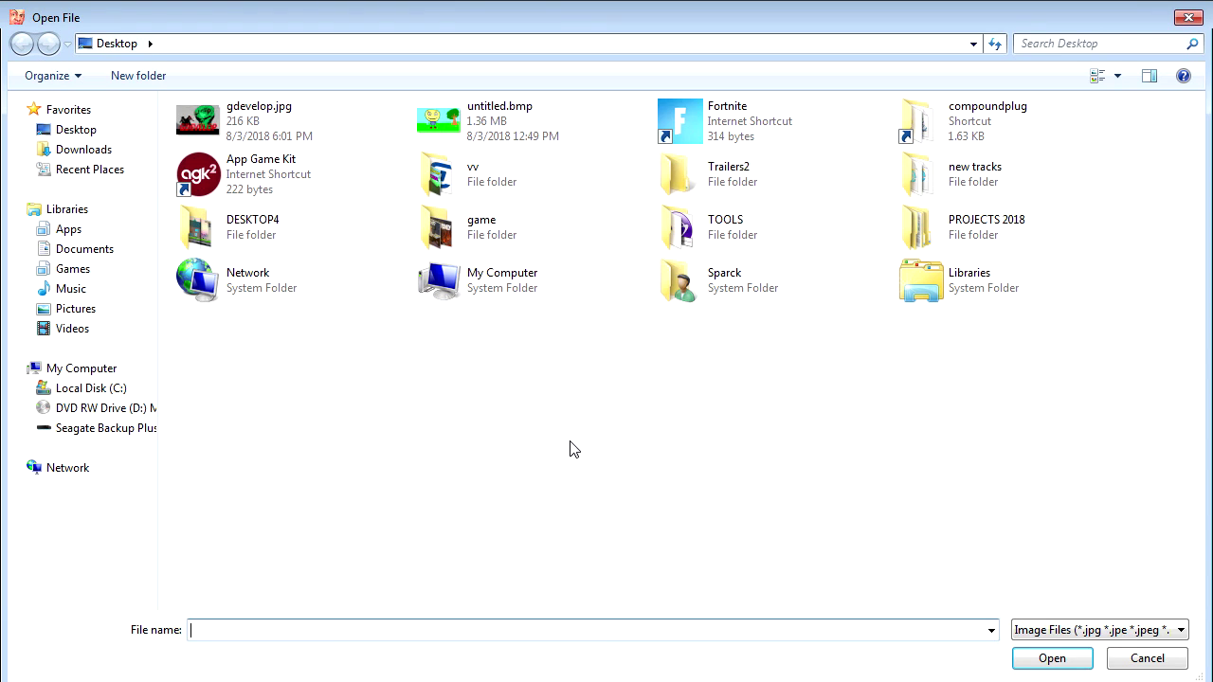
pyautogui.click(464, 129)
pyautogui.click(1038, 657)
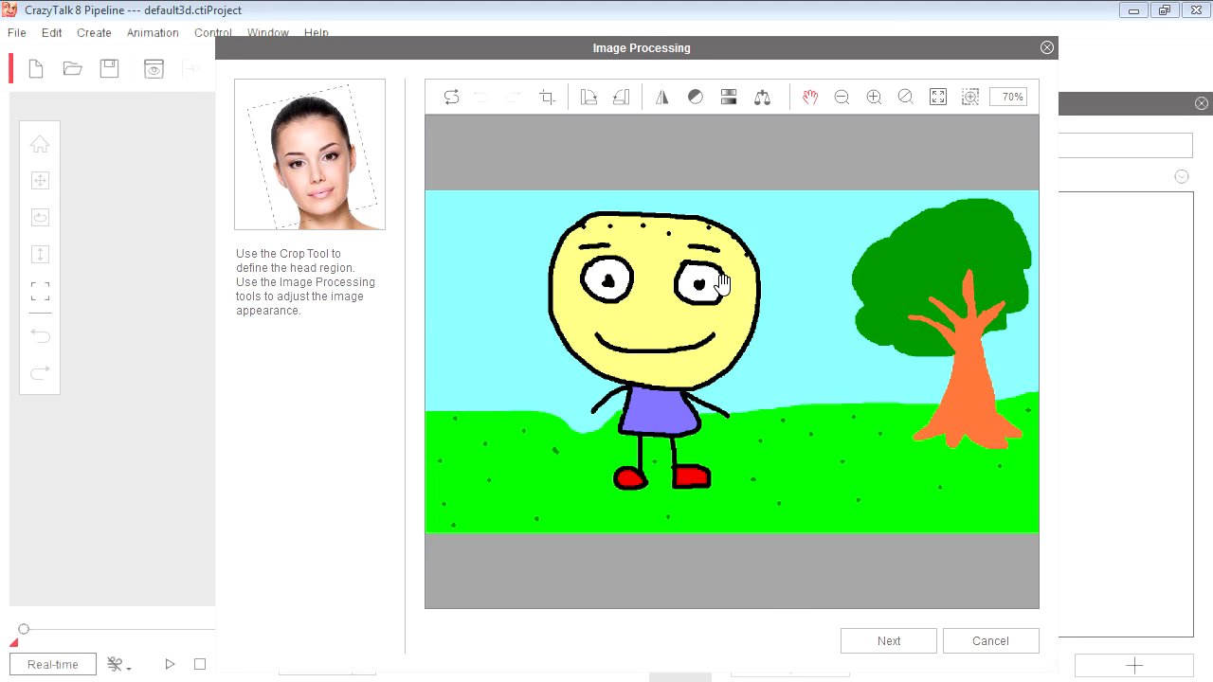
# Place anchor points on the right eye corner and both mouth corners, then generate the wireframe.
pyautogui.click(889, 641)
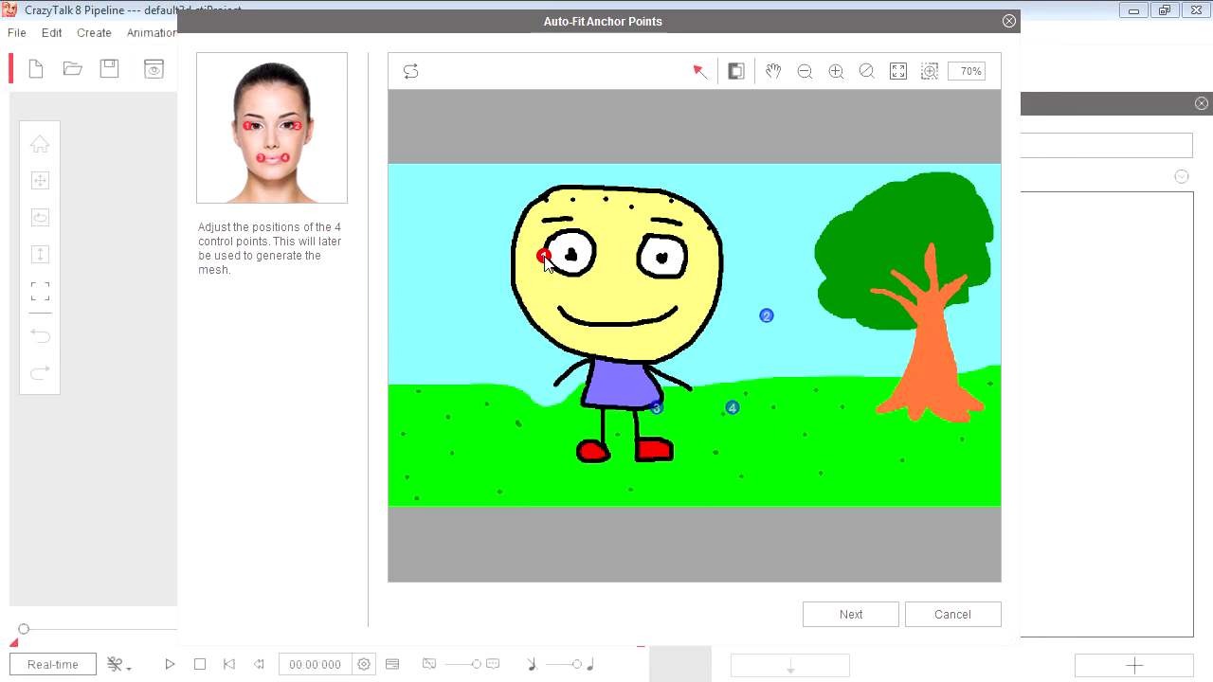
pyautogui.moveTo(766, 324); pyautogui.dragTo(689, 263)
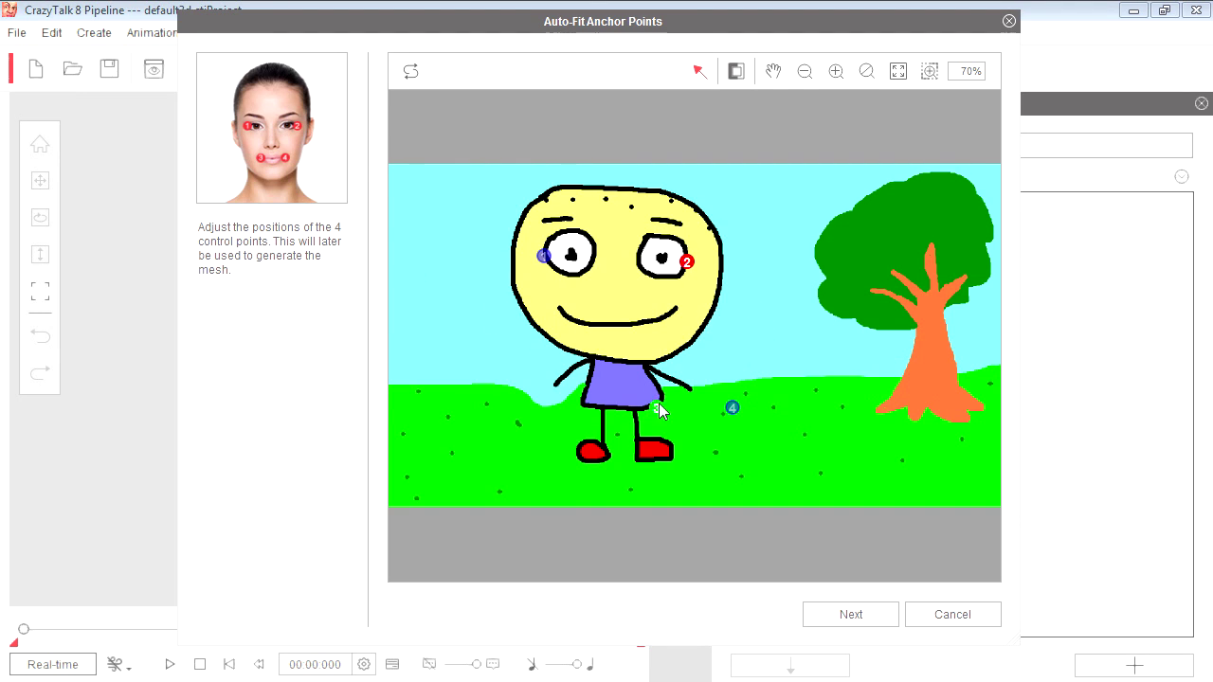
pyautogui.moveTo(657, 409); pyautogui.dragTo(555, 309)
pyautogui.moveTo(732, 408); pyautogui.dragTo(679, 317)
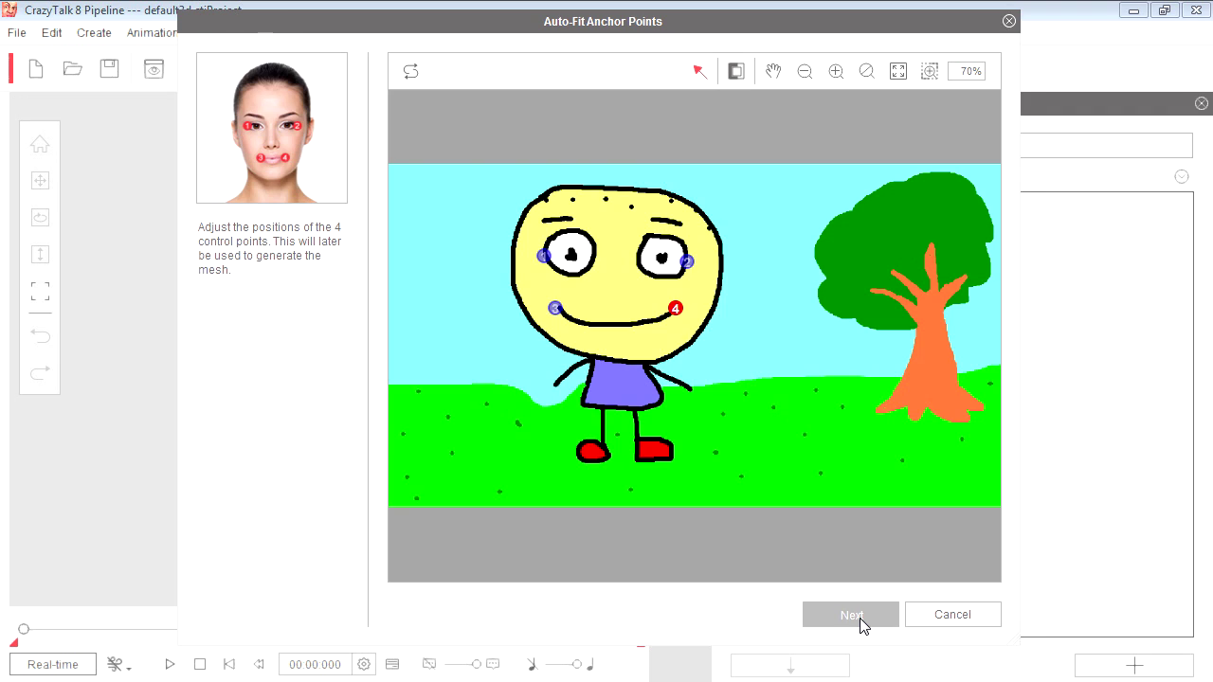
pyautogui.click(851, 614)
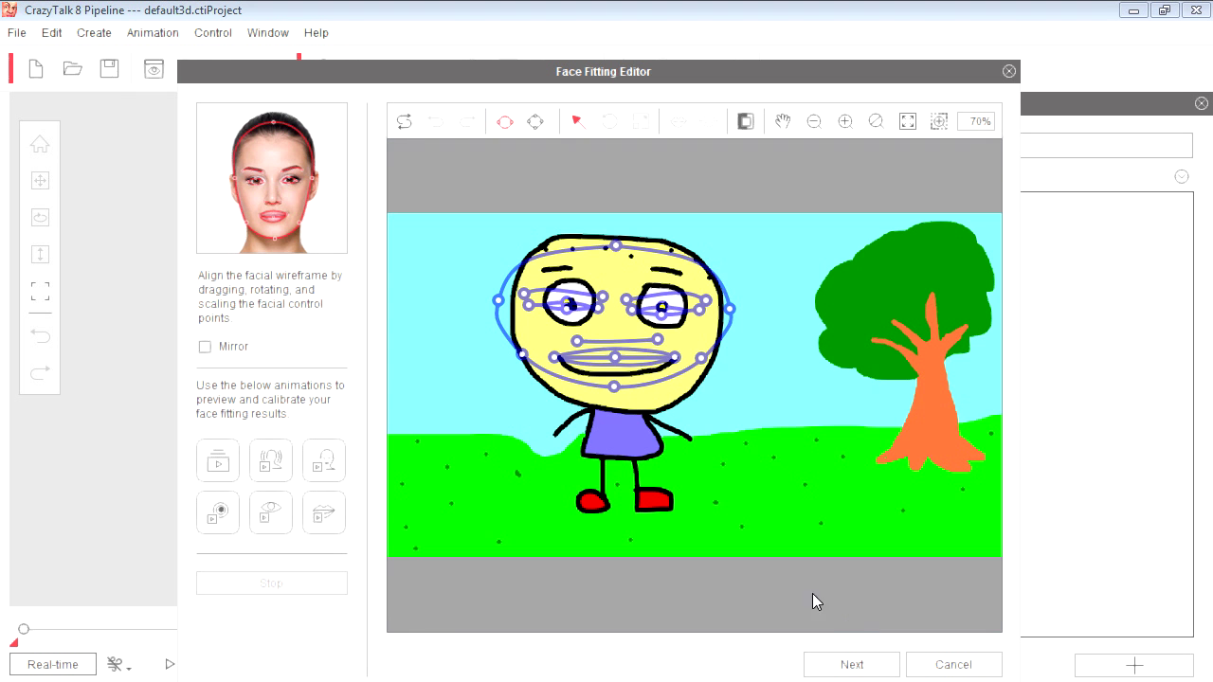
# Fit the wireframe's chin, jaw, cheek and forehead outline to the stick figure's head.
pyautogui.moveTo(611, 384); pyautogui.dragTo(617, 417)
pyautogui.moveTo(717, 377); pyautogui.dragTo(709, 382)
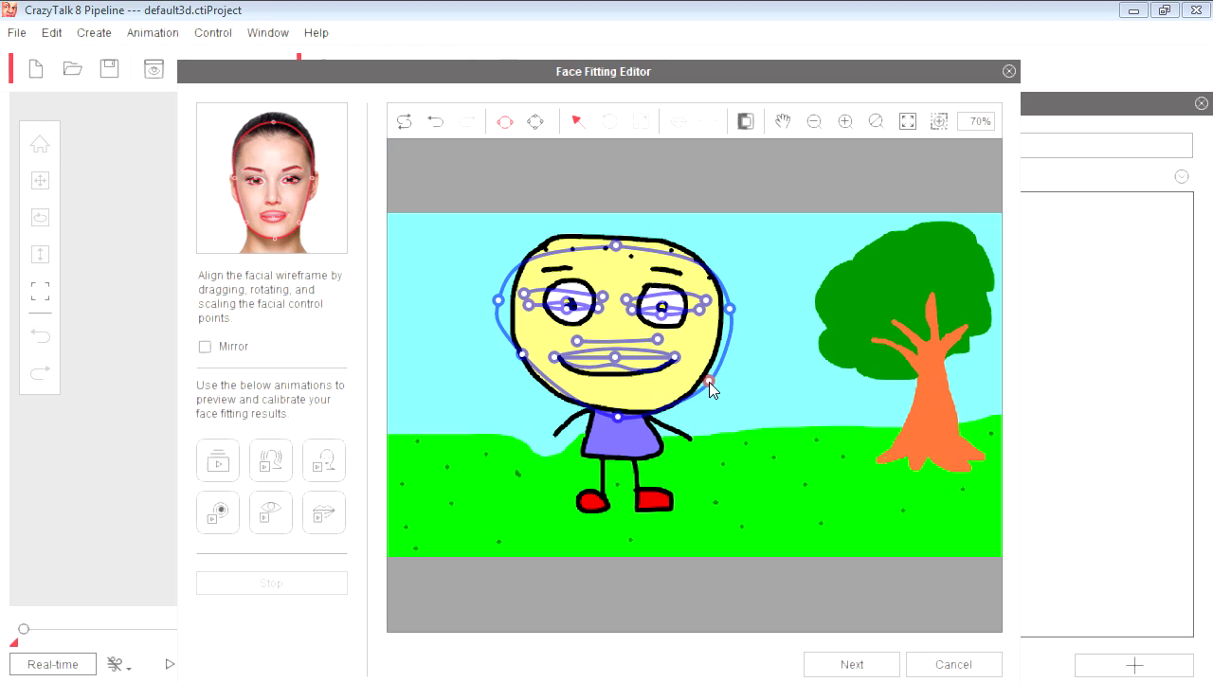
pyautogui.moveTo(616, 245); pyautogui.dragTo(614, 224)
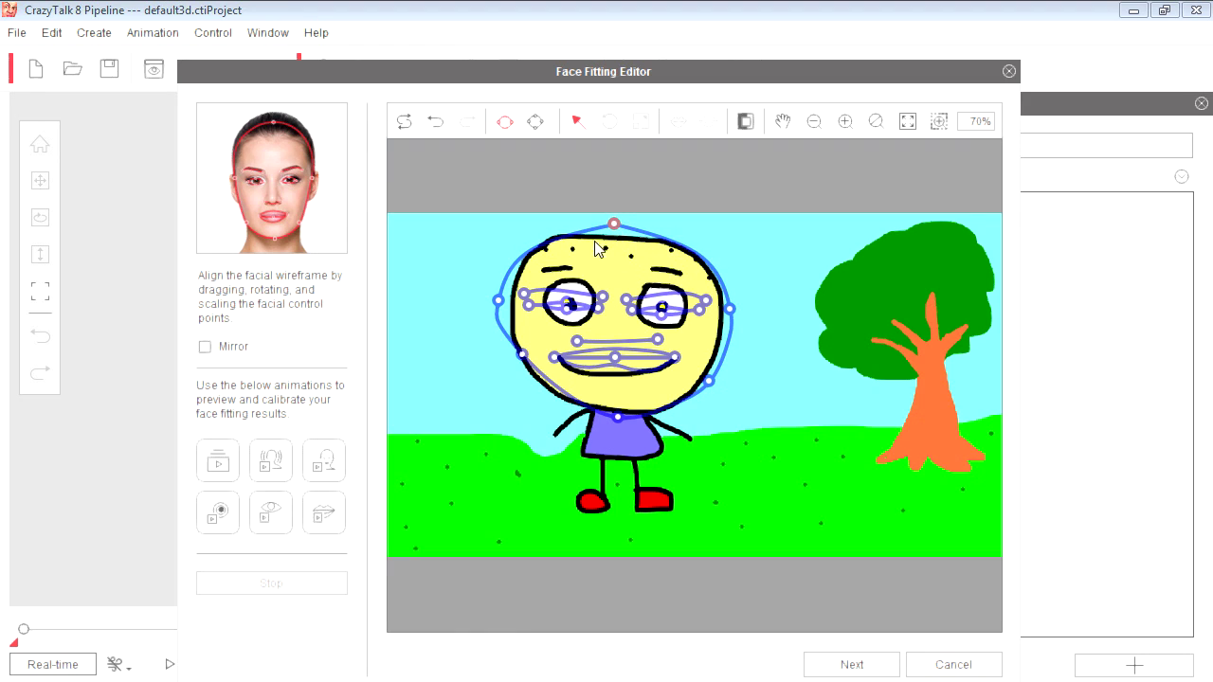
pyautogui.moveTo(499, 299); pyautogui.dragTo(504, 298)
pyautogui.moveTo(521, 353); pyautogui.dragTo(518, 374)
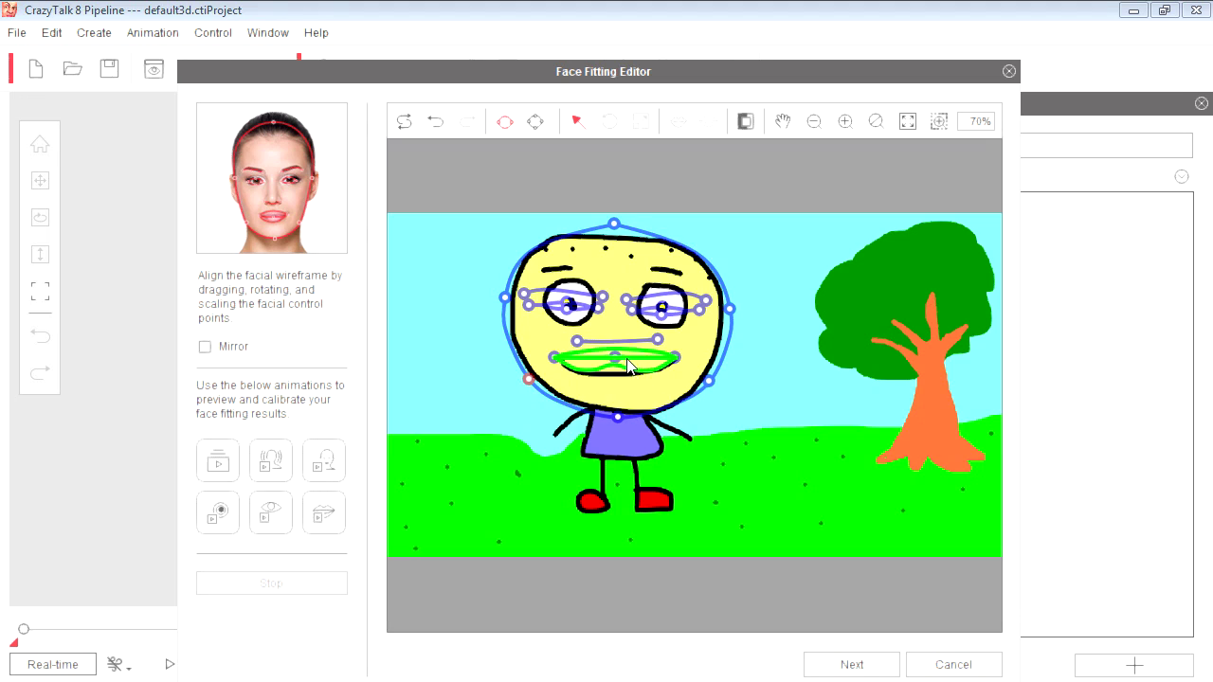
pyautogui.scroll(2, 611, 375)
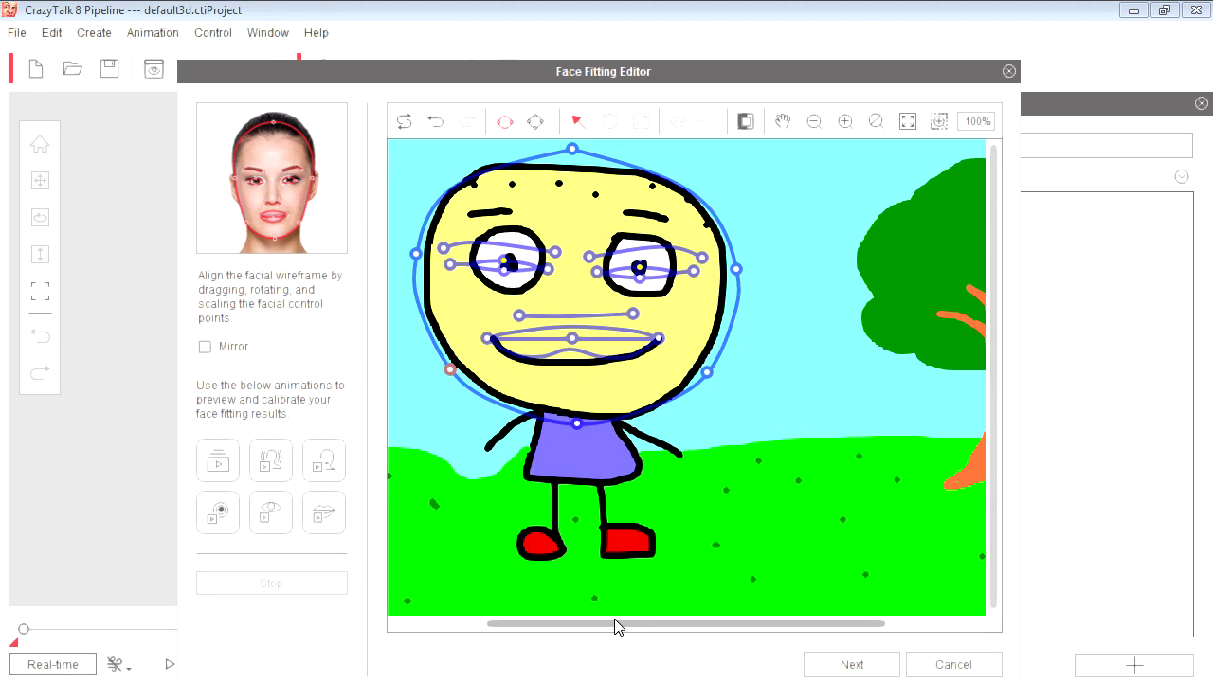
pyautogui.moveTo(614, 623); pyautogui.dragTo(584, 622)
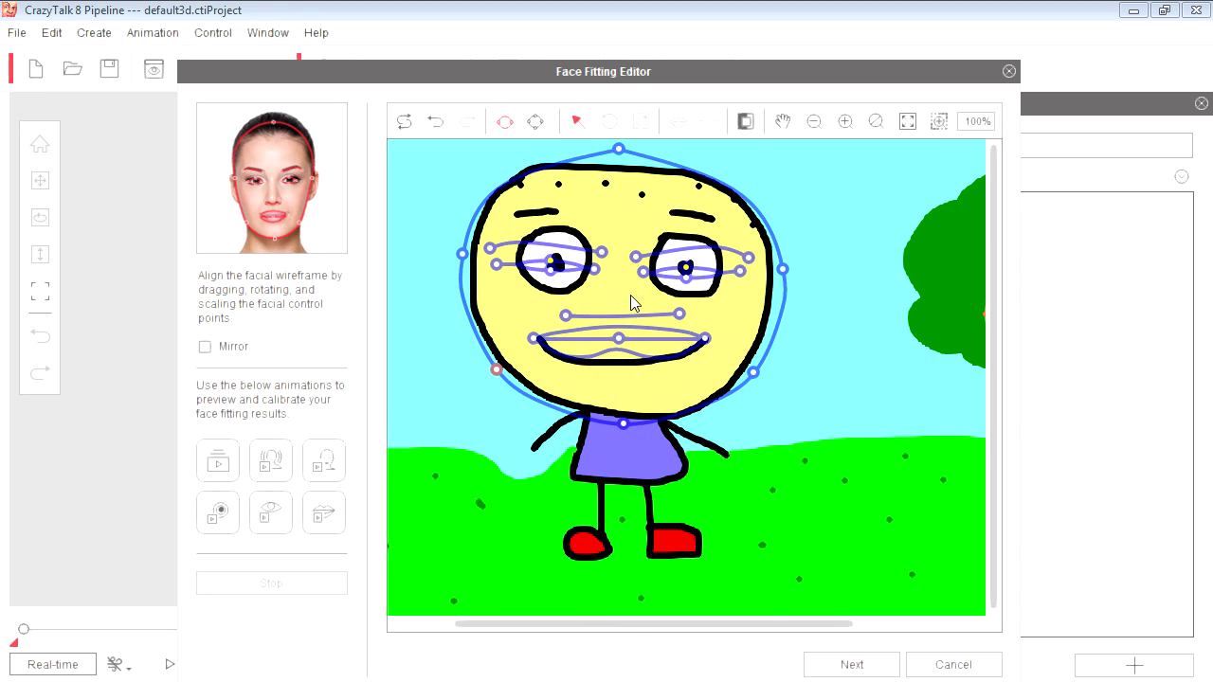
pyautogui.scroll(1, 685, 271)
pyautogui.scroll(-1, 699, 284)
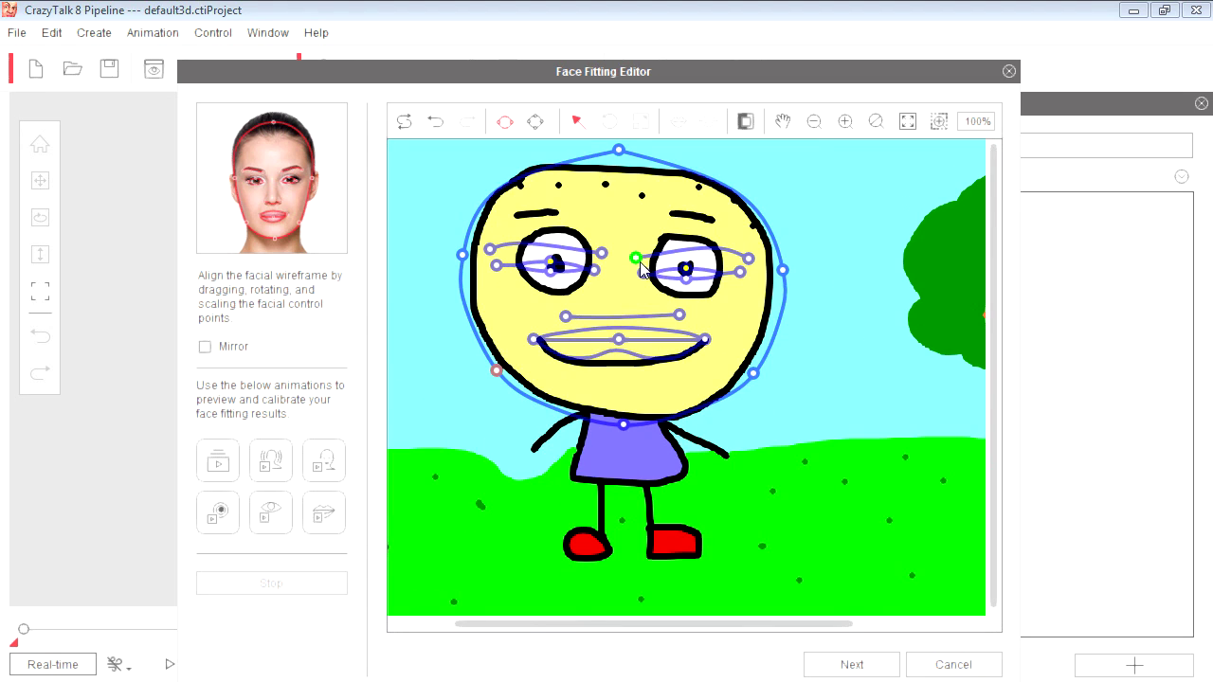
# Align the eyebrow and eye outlines with the drawn brows and eyes.
pyautogui.moveTo(635, 258); pyautogui.dragTo(671, 212)
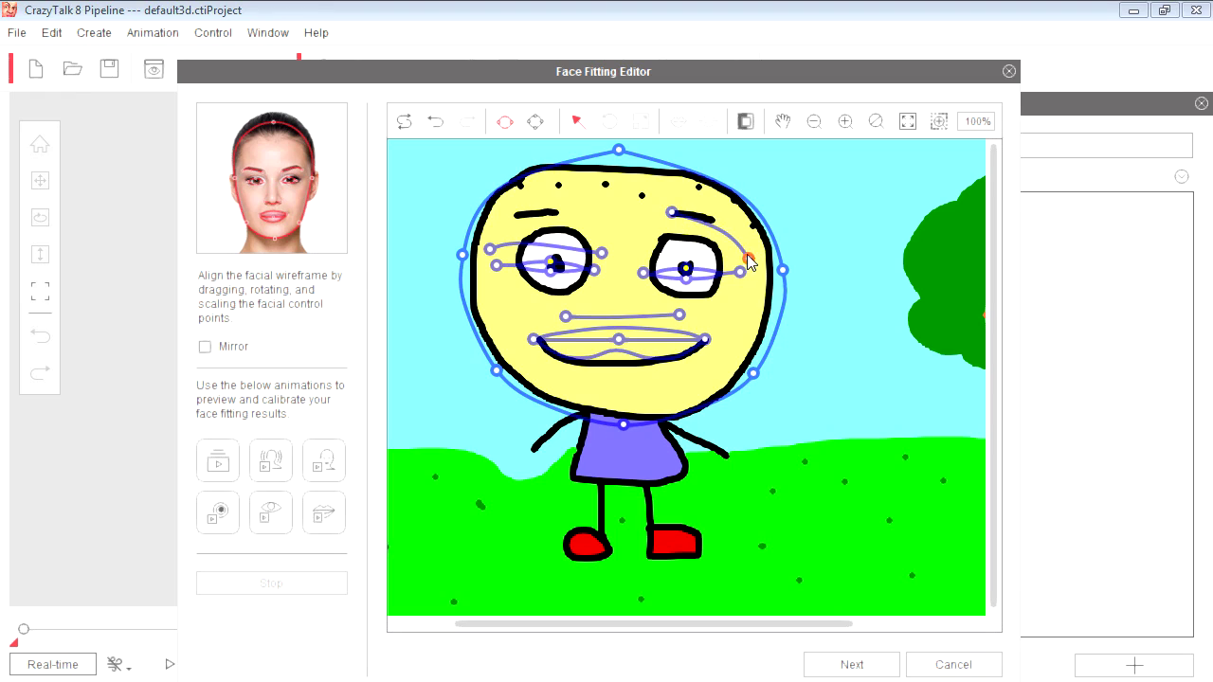
pyautogui.moveTo(748, 259); pyautogui.dragTo(713, 226)
pyautogui.moveTo(601, 254); pyautogui.dragTo(558, 213)
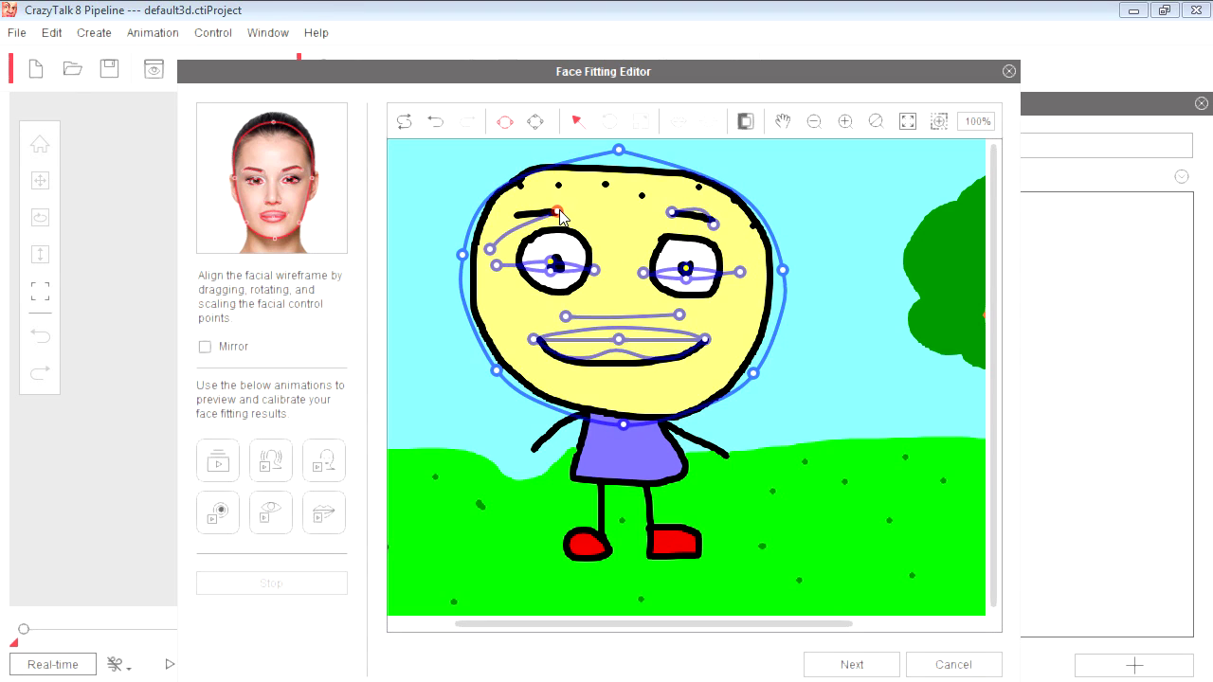
pyautogui.moveTo(490, 245); pyautogui.dragTo(518, 216)
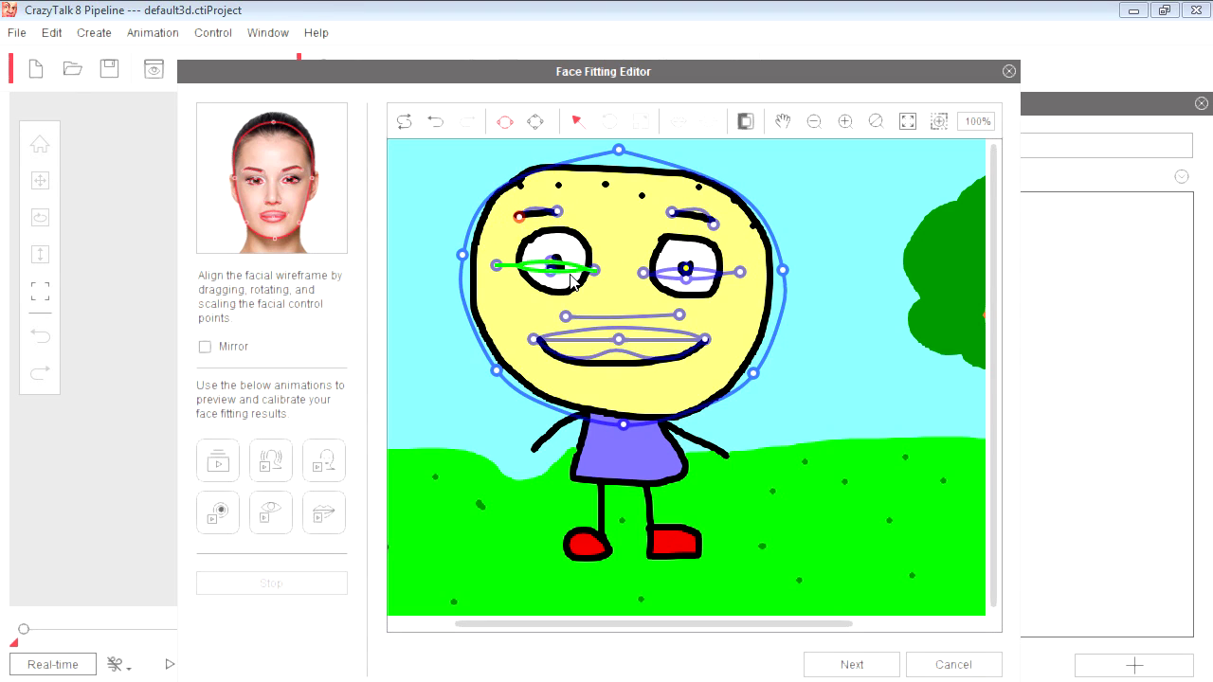
pyautogui.moveTo(594, 270)
pyautogui.mouseDown()
pyautogui.moveTo(614, 273)
pyautogui.moveTo(552, 289)
pyautogui.moveTo(553, 239)
pyautogui.mouseUp()
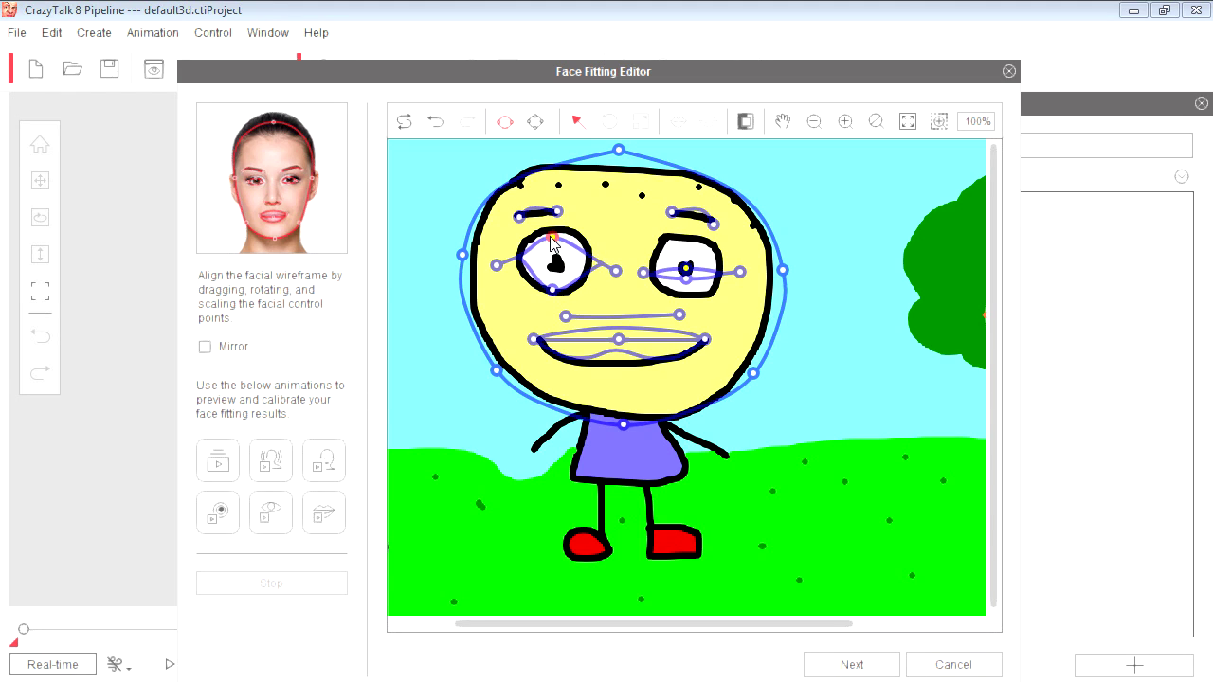
pyautogui.moveTo(743, 277); pyautogui.dragTo(747, 282)
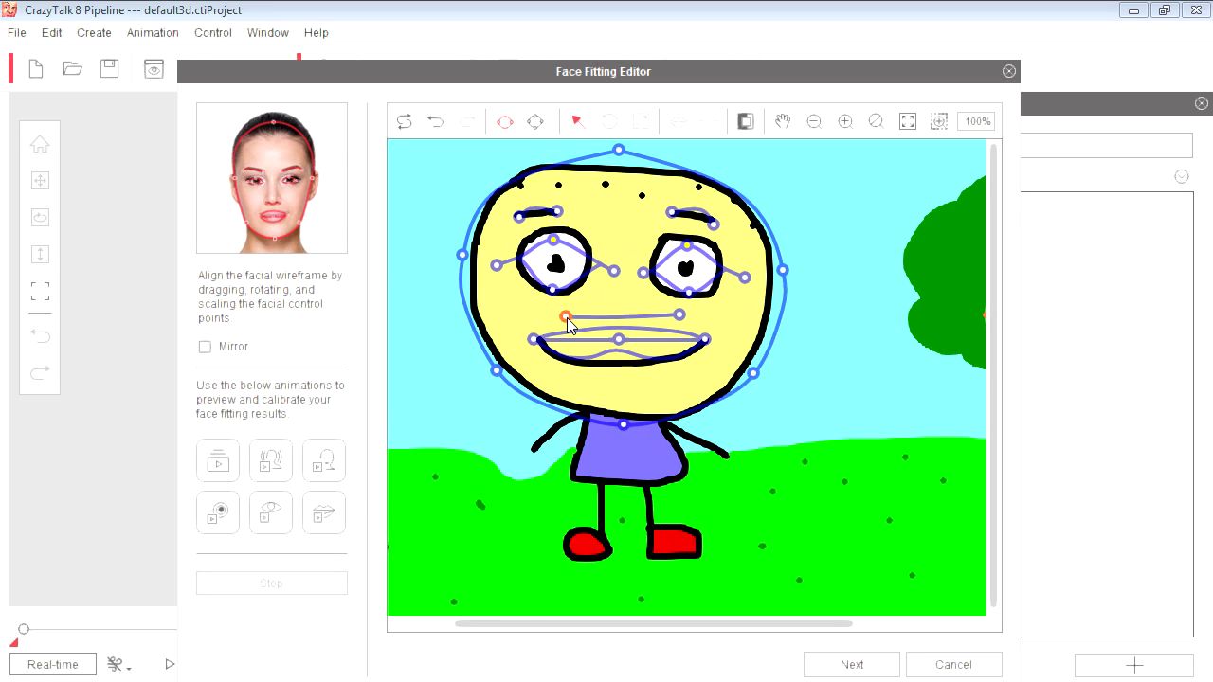
# Move the nose points inward, lower the bottom lip, and show the detailed head mesh.
pyautogui.moveTo(565, 317); pyautogui.dragTo(600, 309)
pyautogui.moveTo(678, 314); pyautogui.dragTo(642, 308)
pyautogui.moveTo(618, 339); pyautogui.dragTo(619, 364)
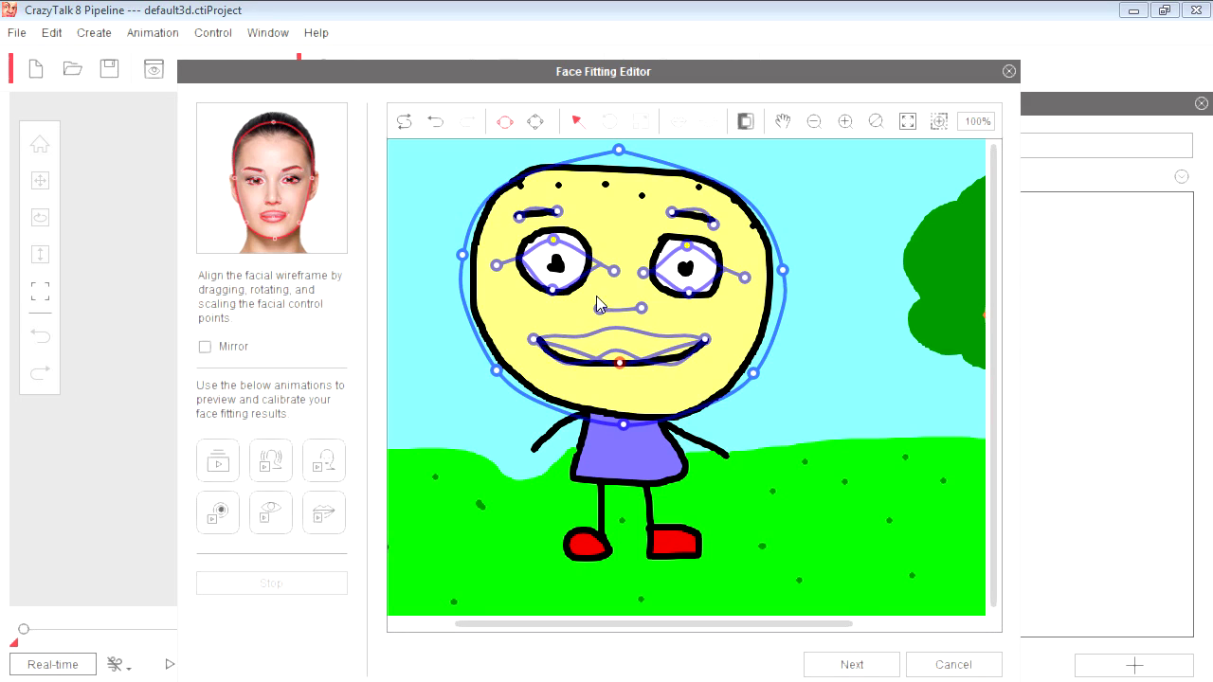
pyautogui.click(537, 123)
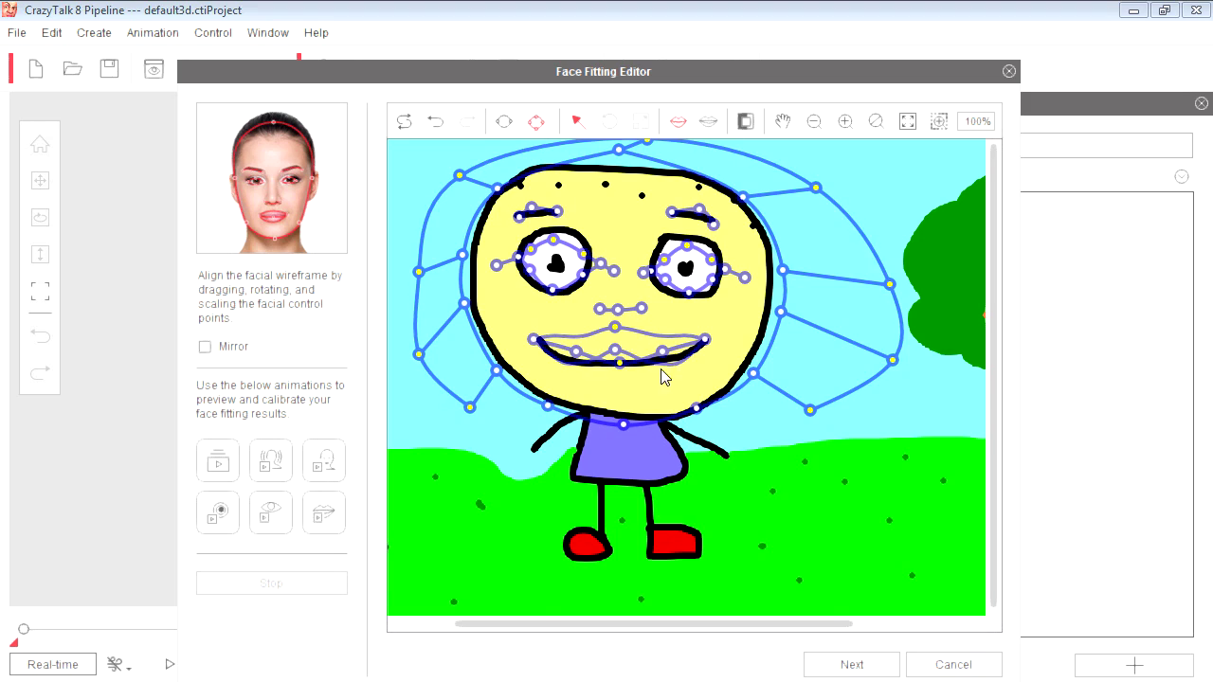
# Align the lower-lip points with the drawn smile.
pyautogui.moveTo(616, 353); pyautogui.dragTo(617, 382)
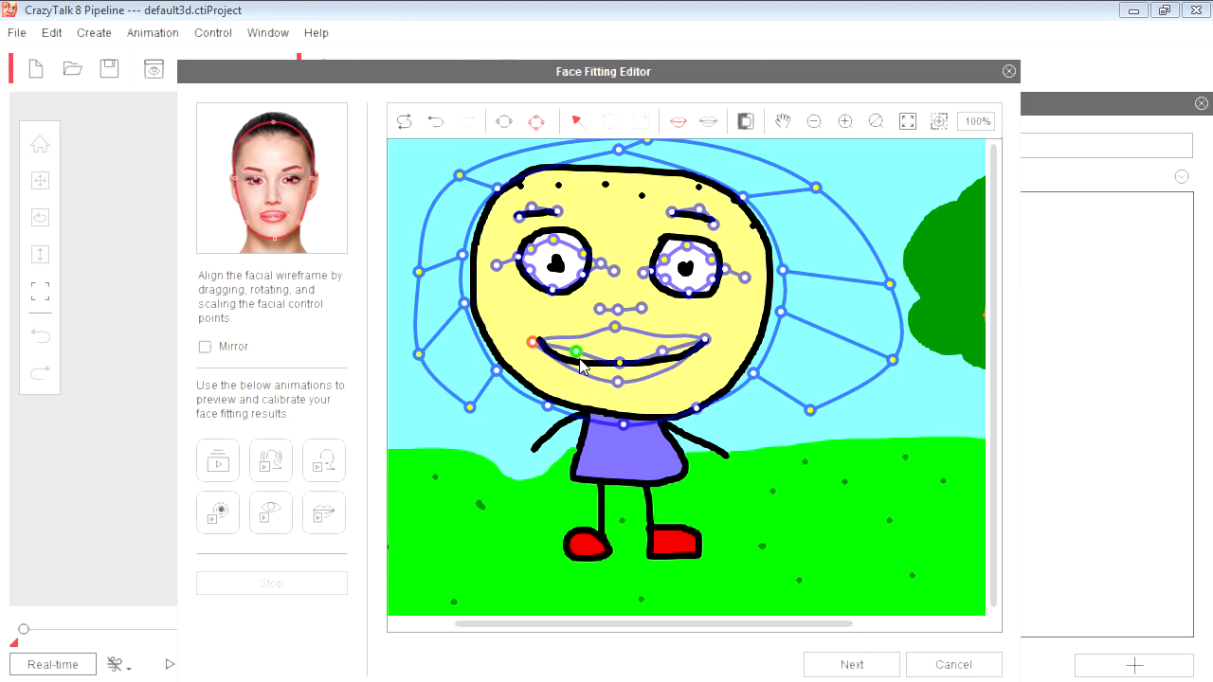
pyautogui.moveTo(576, 353); pyautogui.dragTo(571, 360)
pyautogui.moveTo(661, 353); pyautogui.dragTo(707, 341)
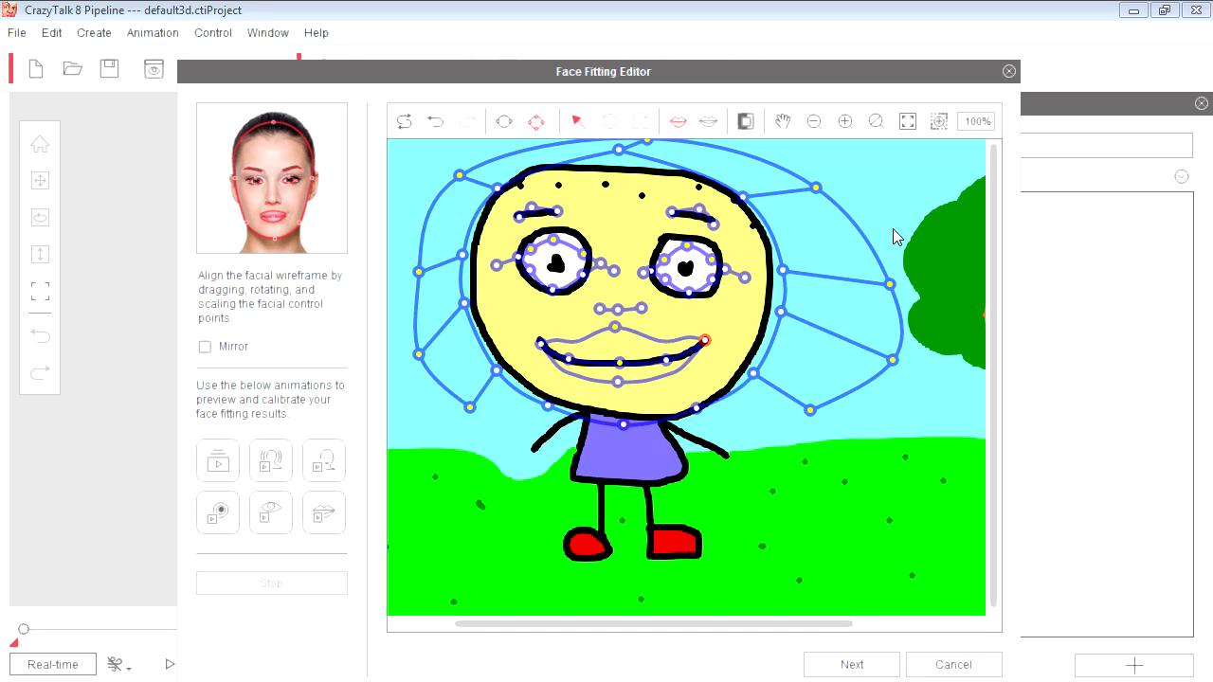
# Tighten the face outline around the round yellow head and preview a calibration animation.
pyautogui.moveTo(889, 283); pyautogui.dragTo(827, 269)
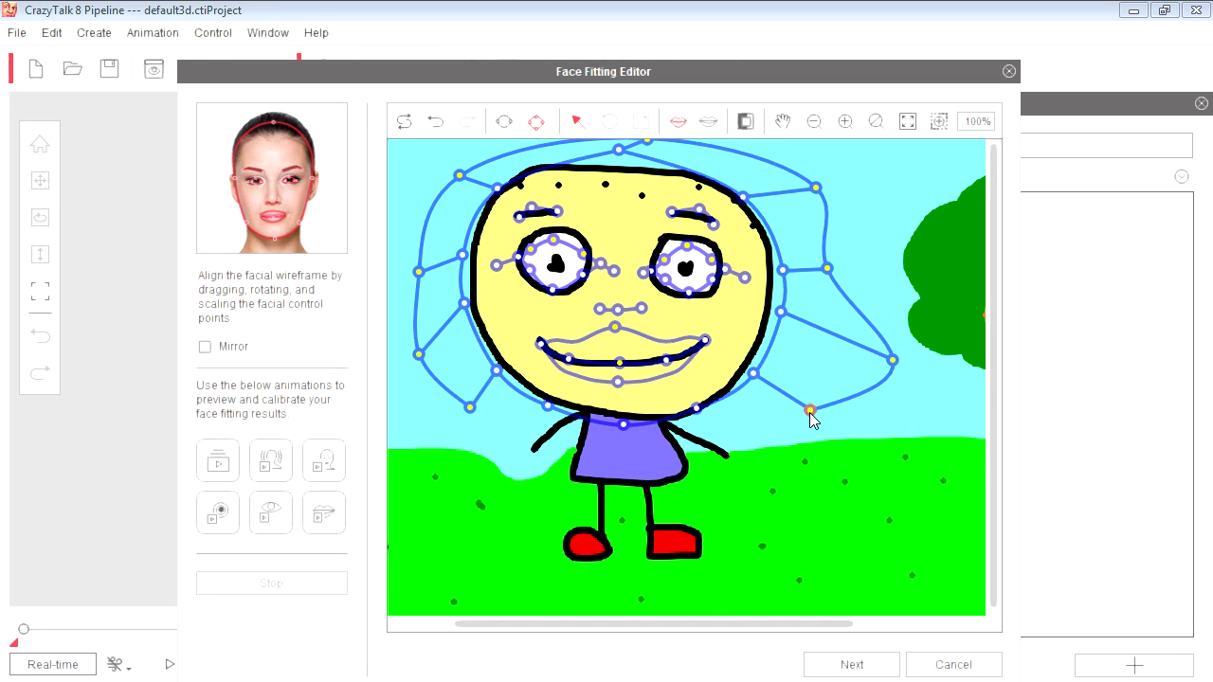
pyautogui.moveTo(810, 409); pyautogui.dragTo(769, 402)
pyautogui.moveTo(892, 359); pyautogui.dragTo(820, 356)
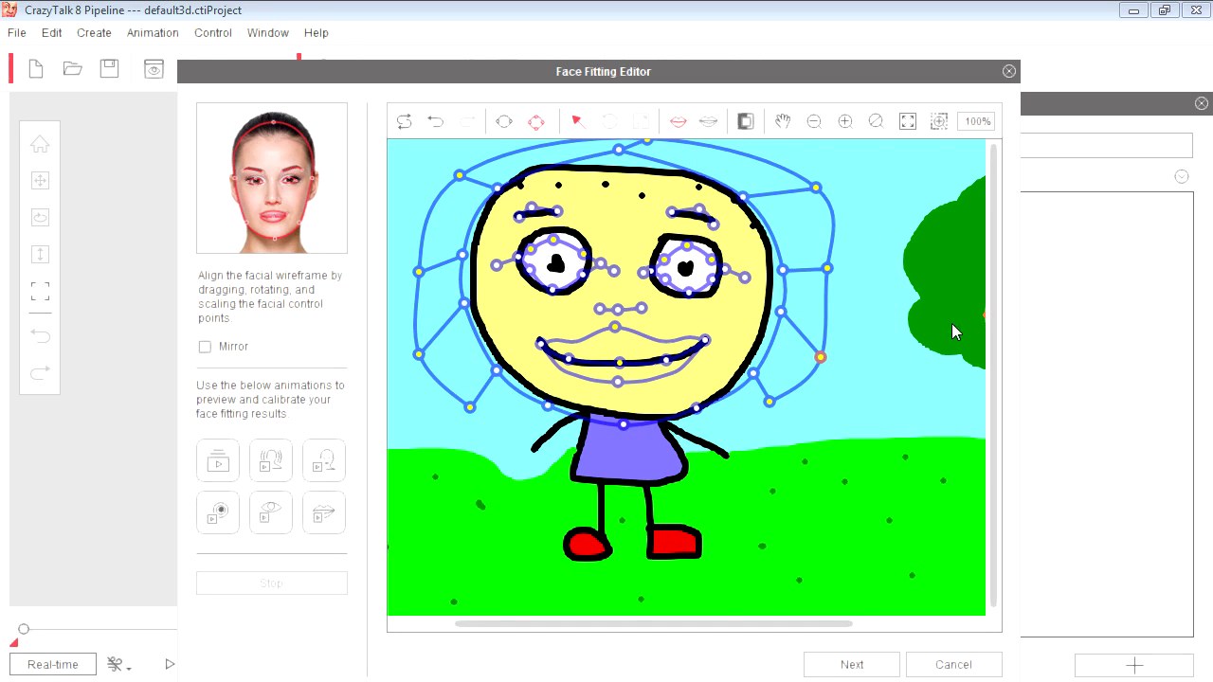
pyautogui.moveTo(816, 188); pyautogui.dragTo(783, 196)
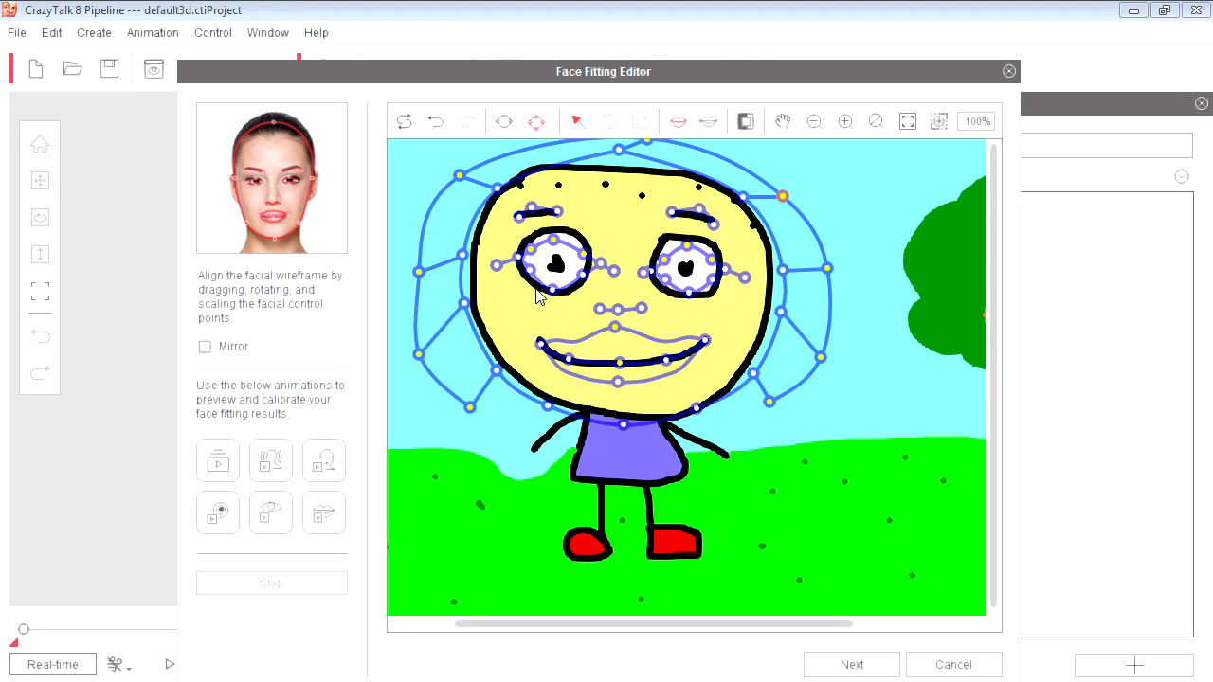
pyautogui.moveTo(462, 254); pyautogui.dragTo(474, 265)
pyautogui.scroll(-1, 766, 396)
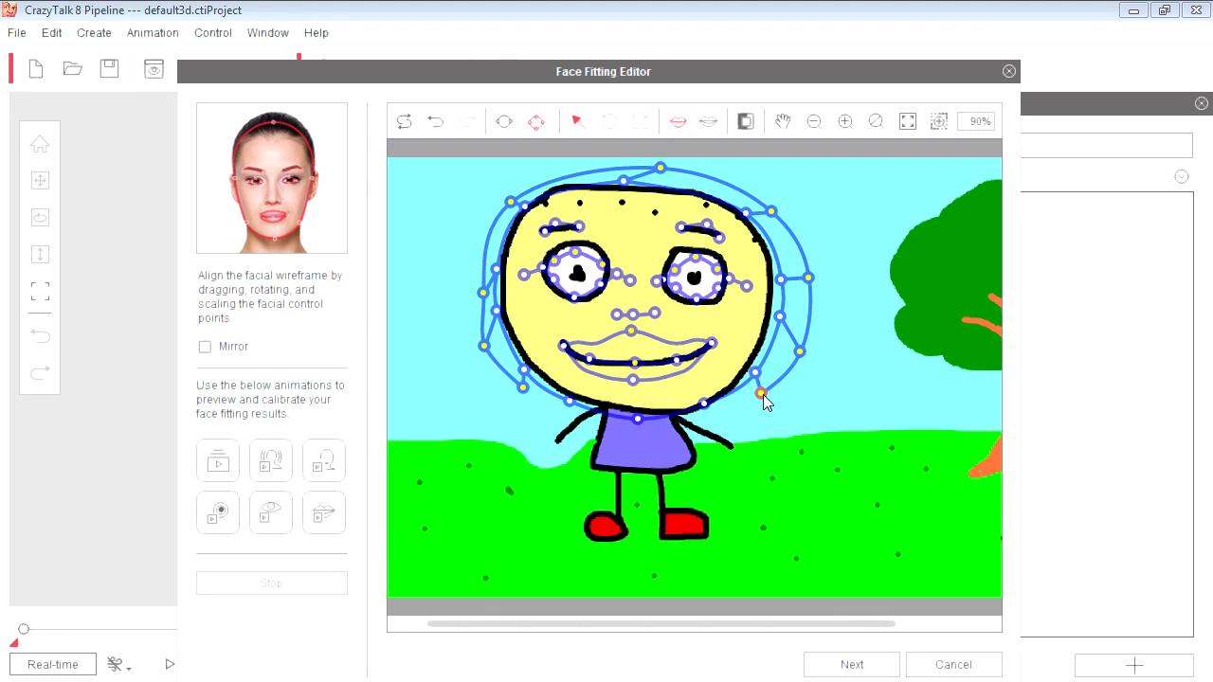
pyautogui.click(760, 393)
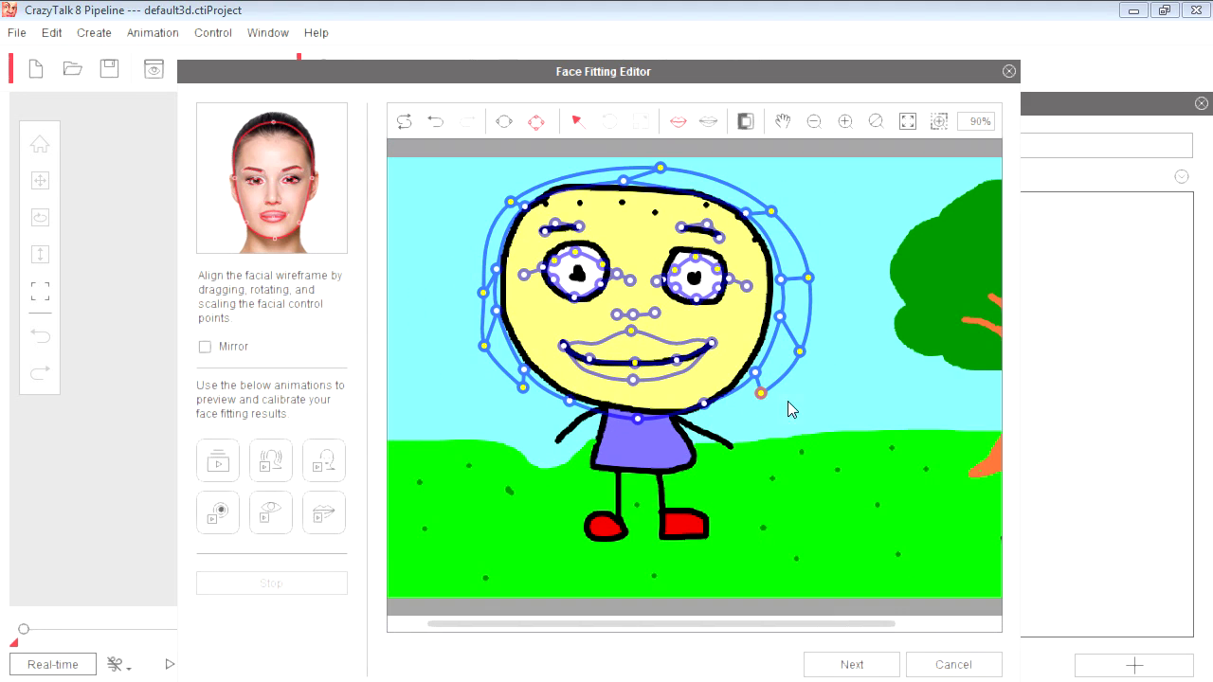
pyautogui.click(324, 462)
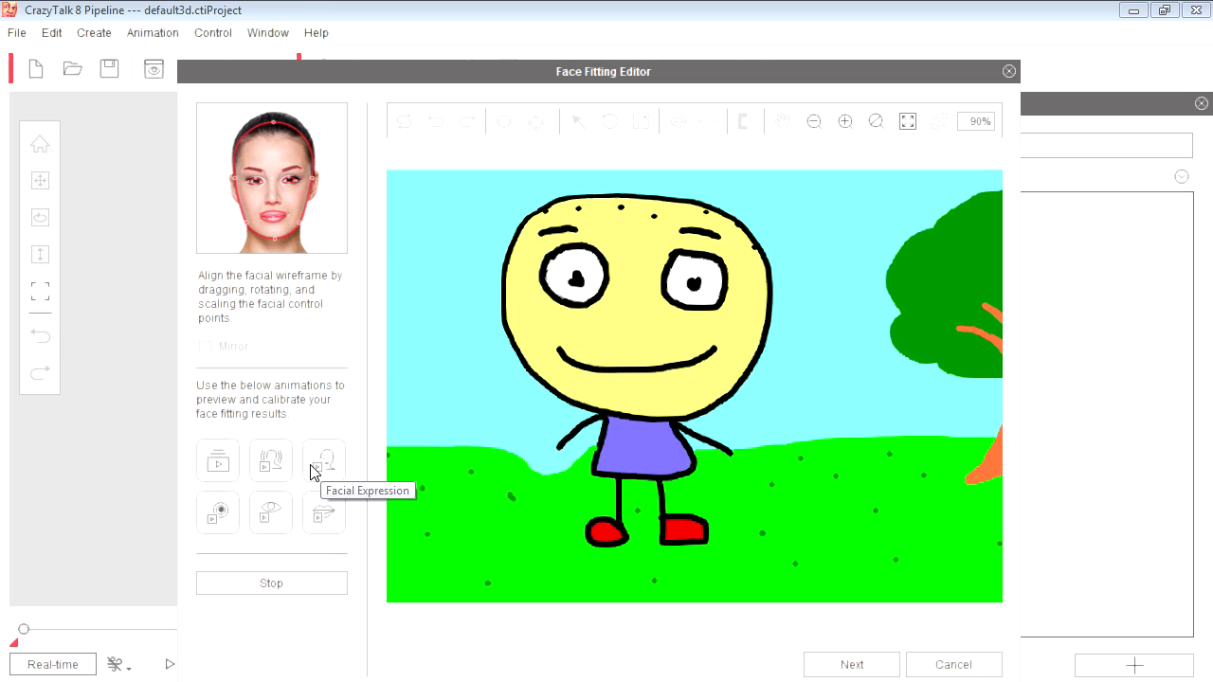
# Set a front-facing head orientation, put the actor on stage, and open Create Script.
pyautogui.click(847, 666)
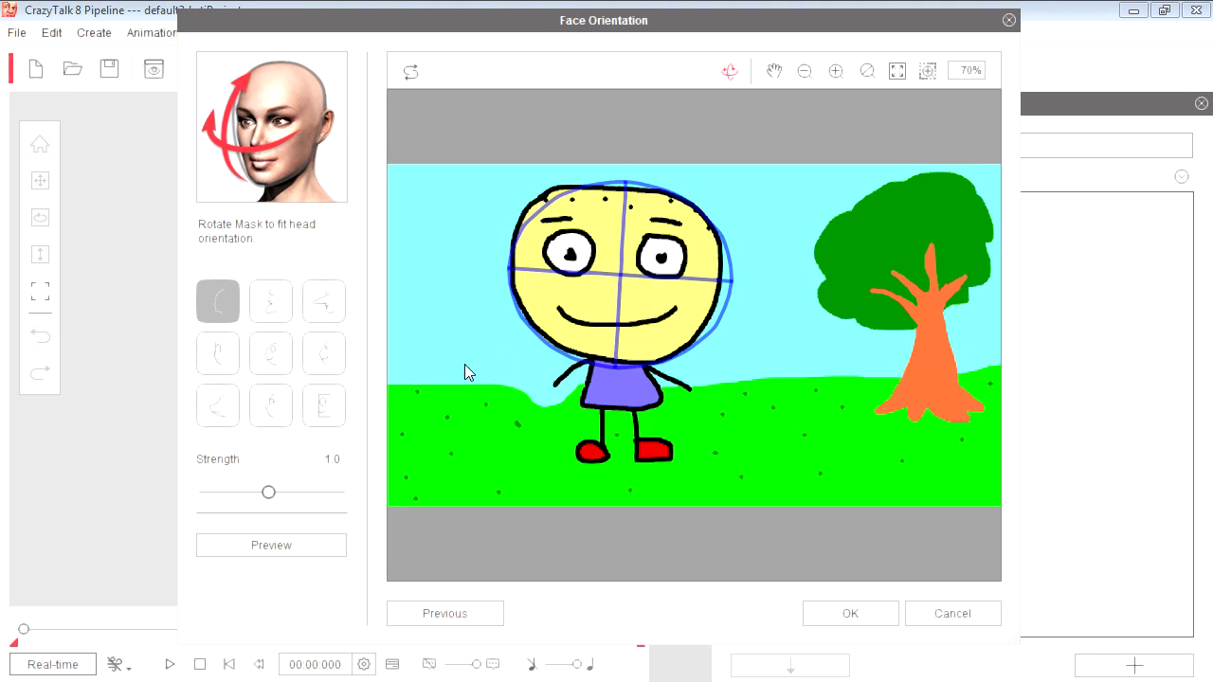
pyautogui.click(275, 358)
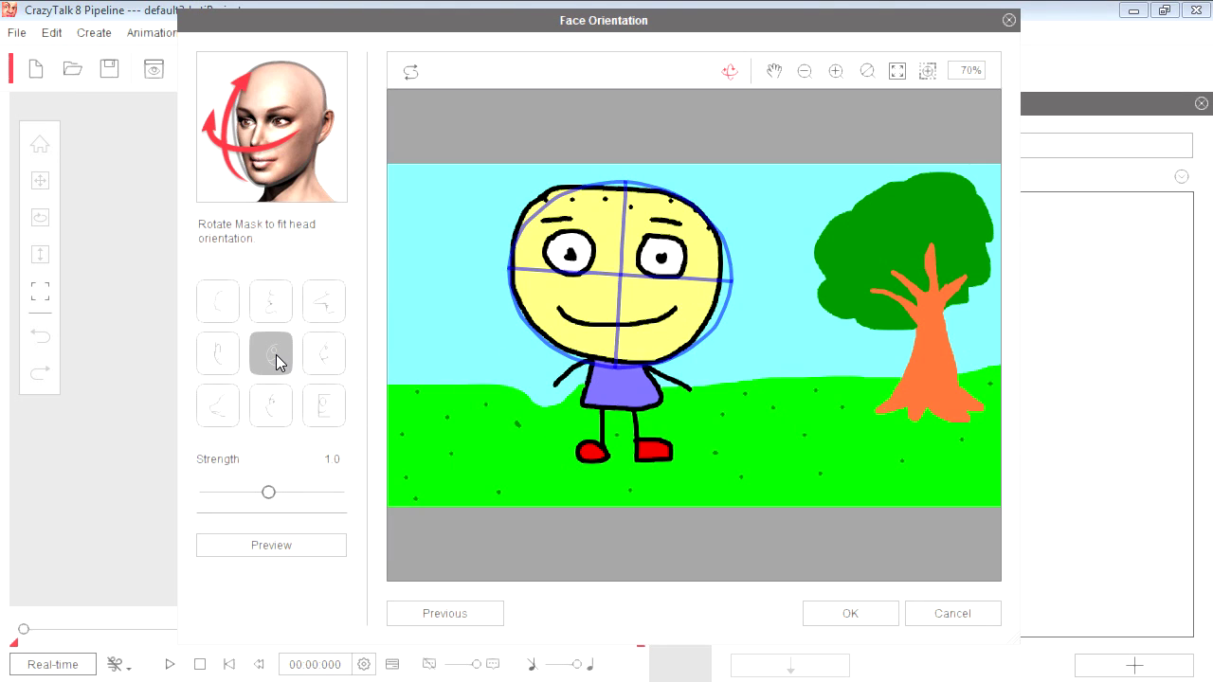
pyautogui.click(848, 617)
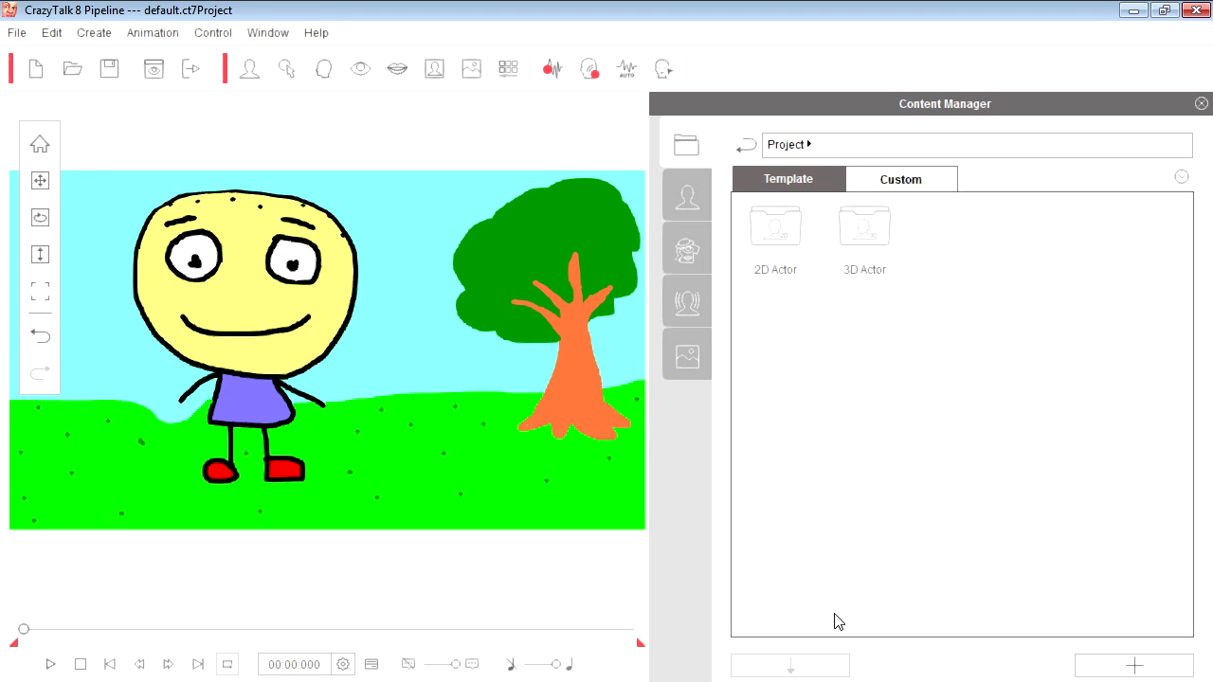
pyautogui.click(553, 70)
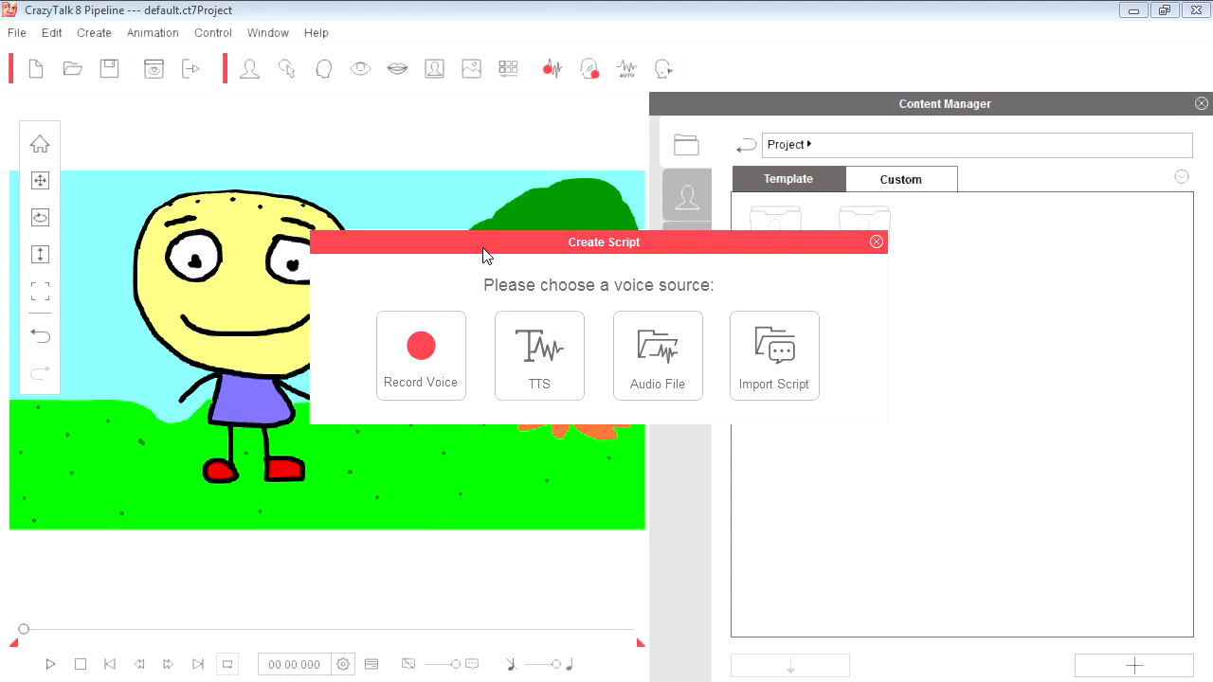
# Record a 3.8-second voice clip, apply it as lip-sync only, and rewind to 0.
pyautogui.moveTo(483, 253); pyautogui.dragTo(596, 199)
pyautogui.click(541, 305)
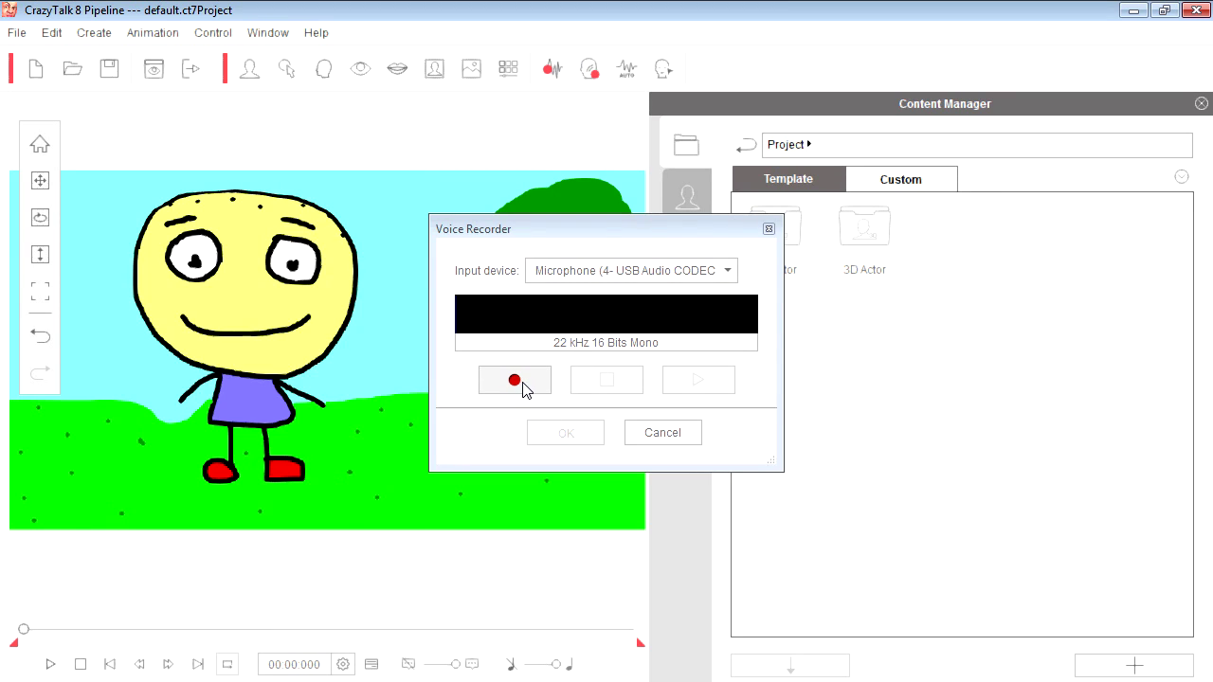
pyautogui.click(526, 384)
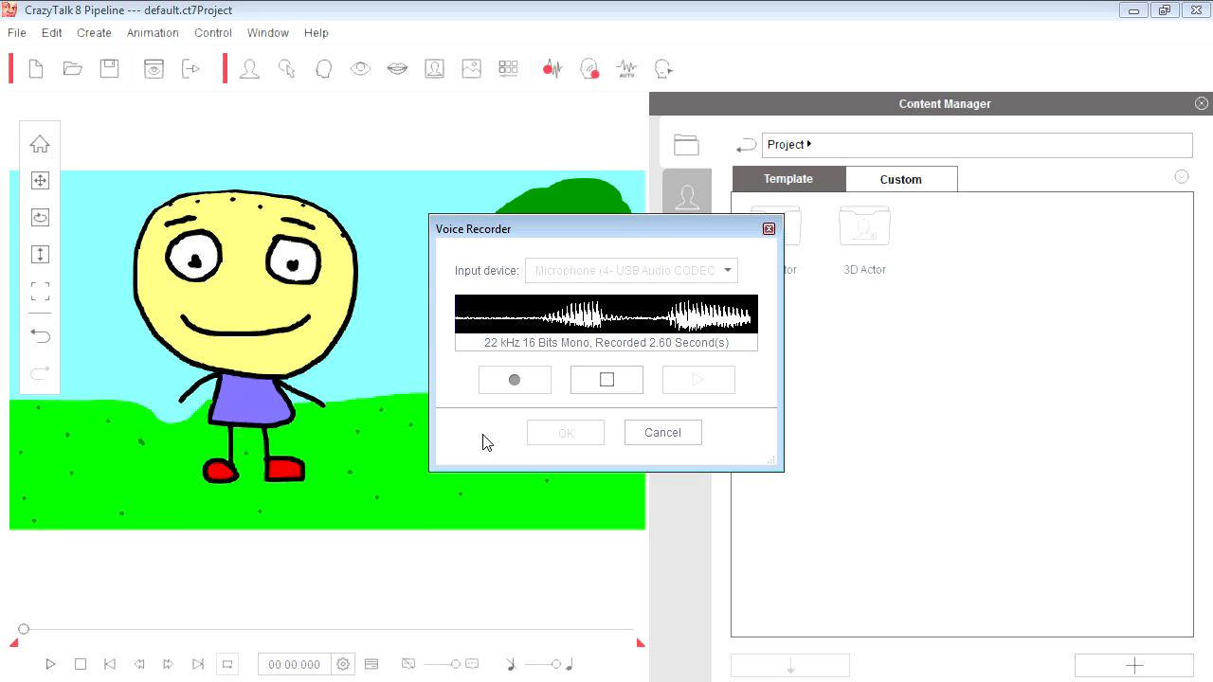
pyautogui.click(608, 381)
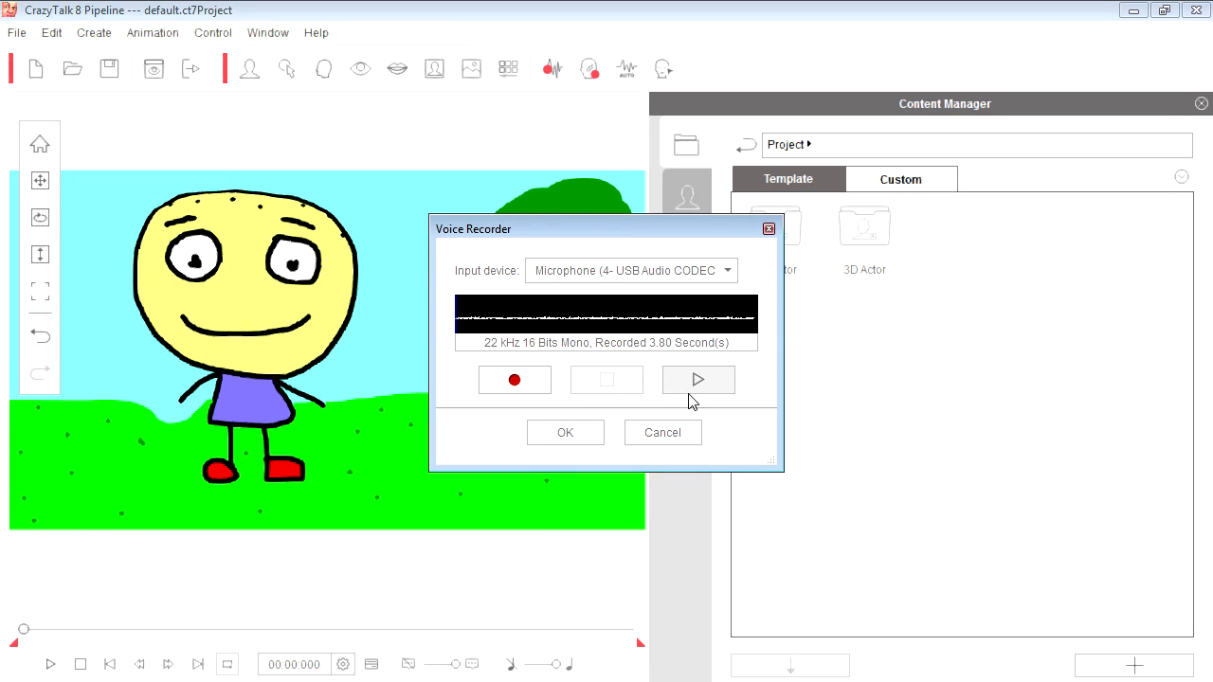
pyautogui.click(585, 431)
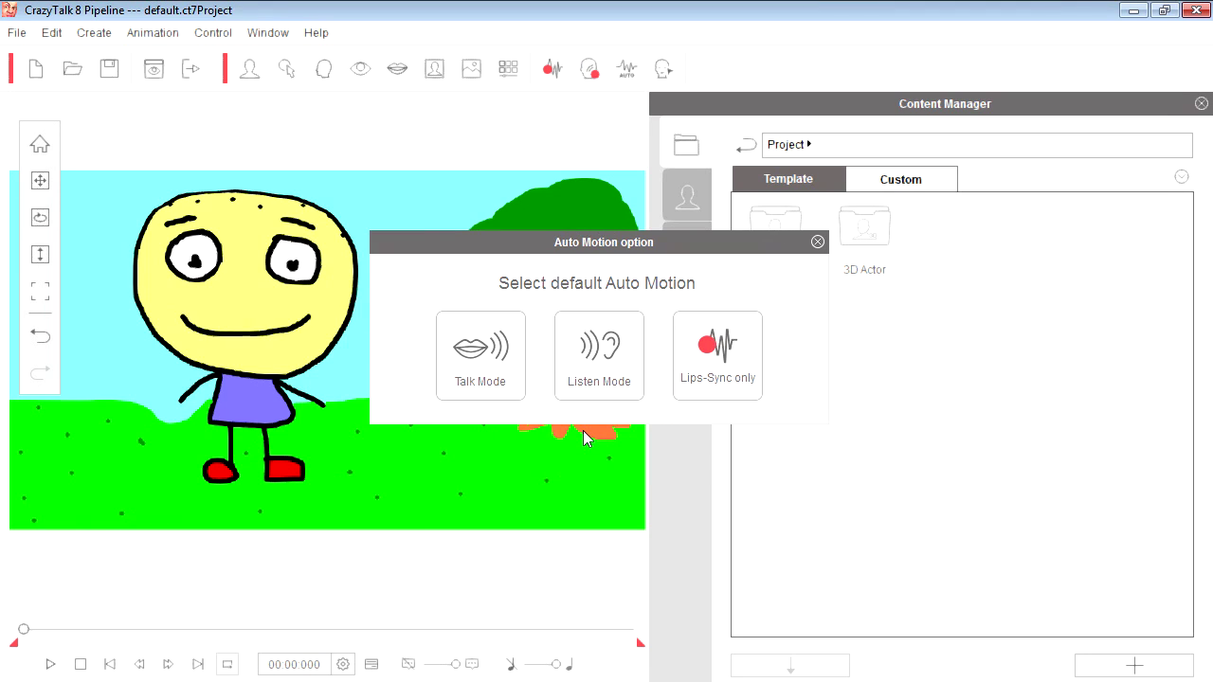
pyautogui.click(723, 369)
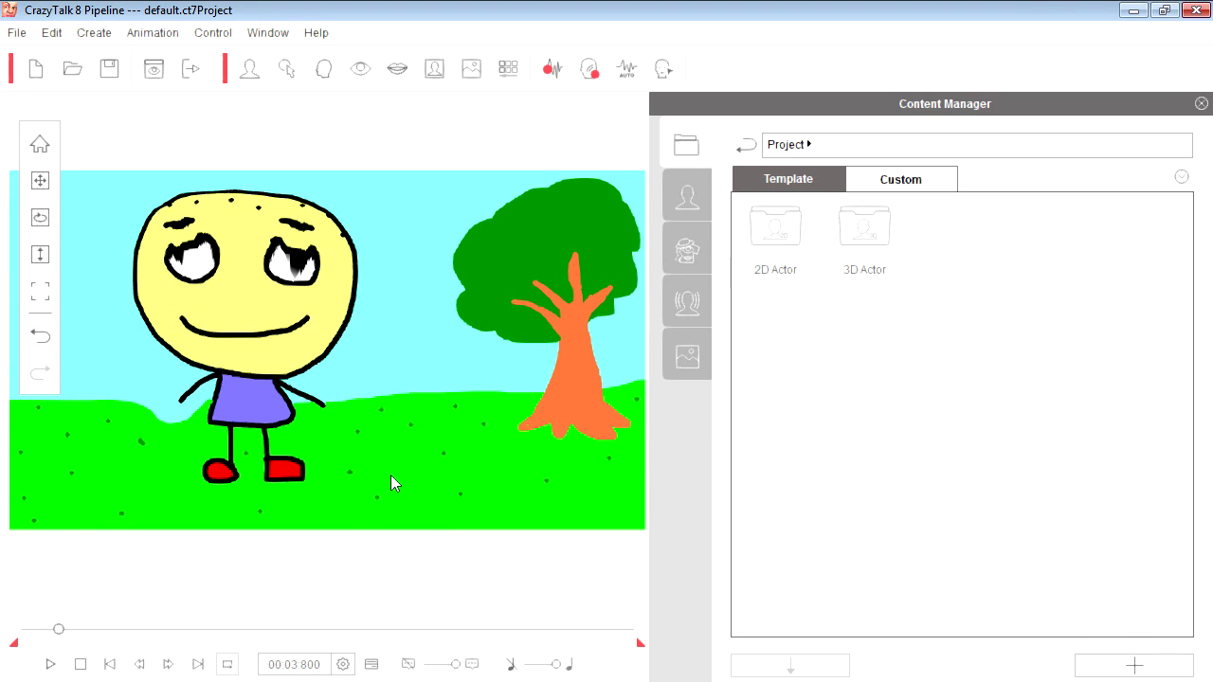
pyautogui.moveTo(68, 631); pyautogui.dragTo(13, 633)
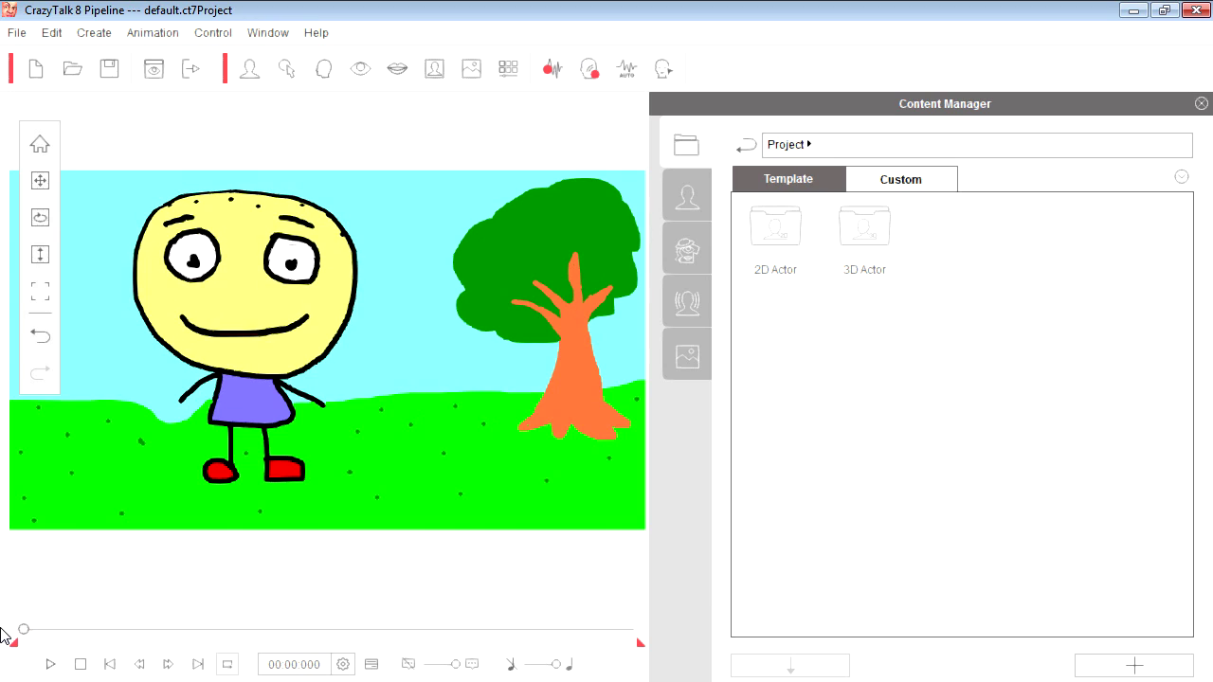
# Preview face-puppet motion in Face Puppet, then switch to the third face animation profile.
pyautogui.click(590, 70)
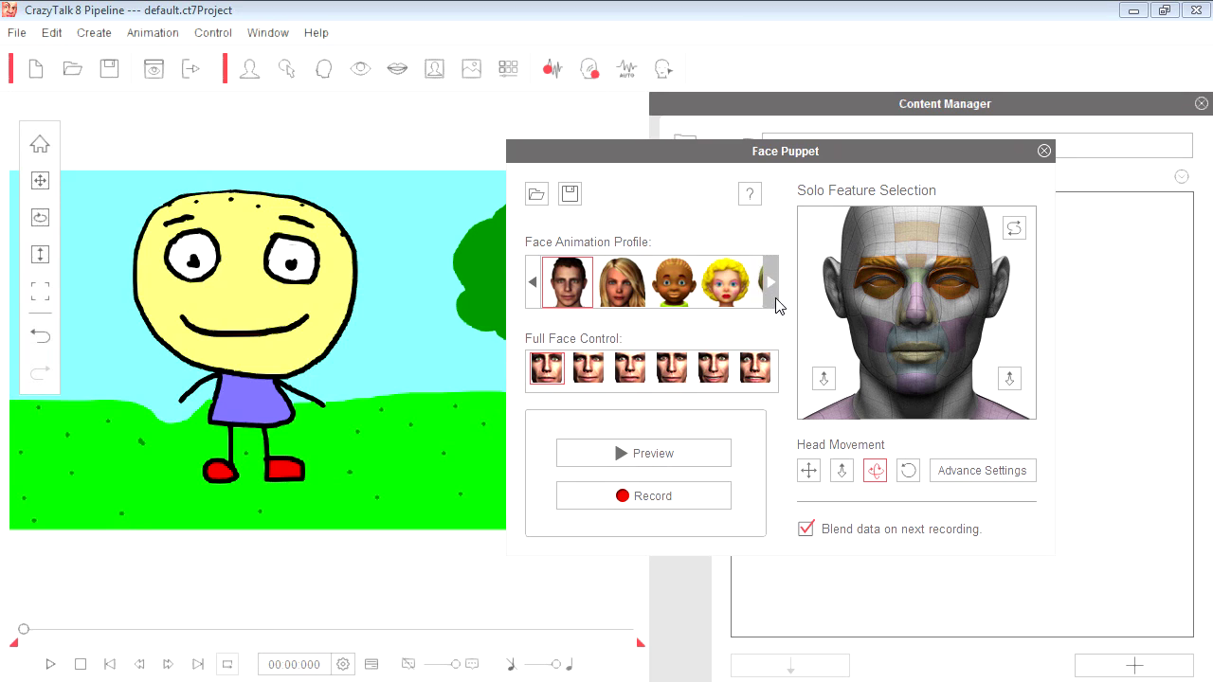
pyautogui.click(644, 462)
pyautogui.press('space')
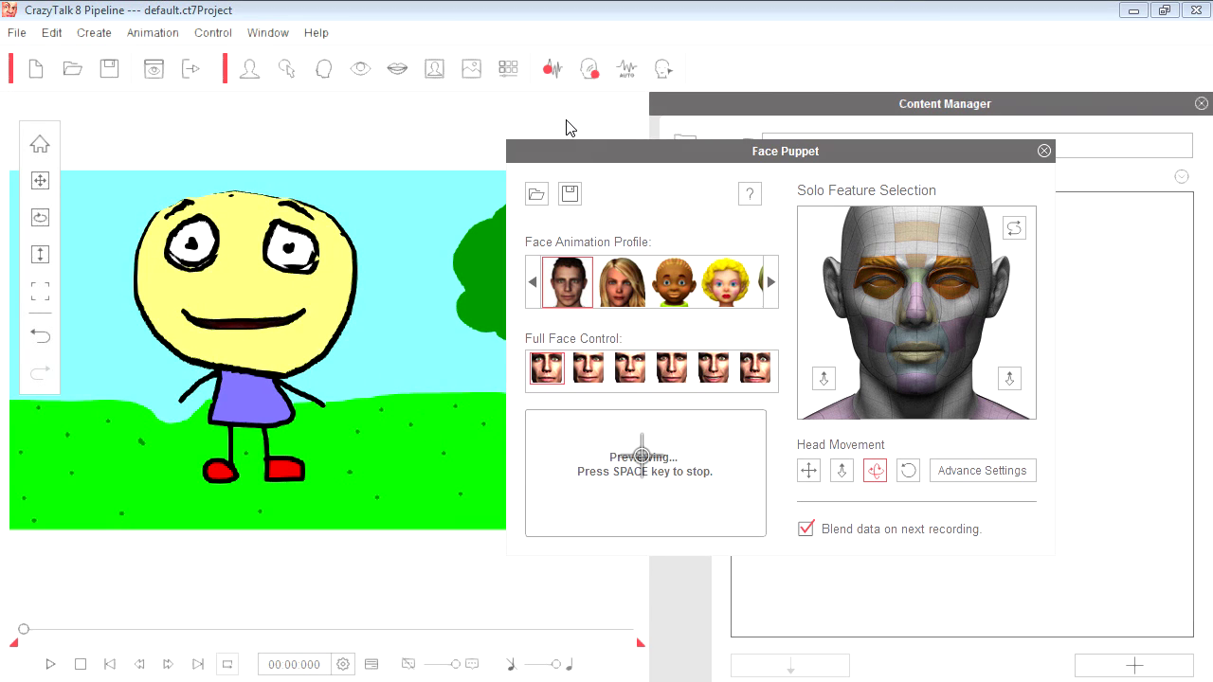
pyautogui.press('space')
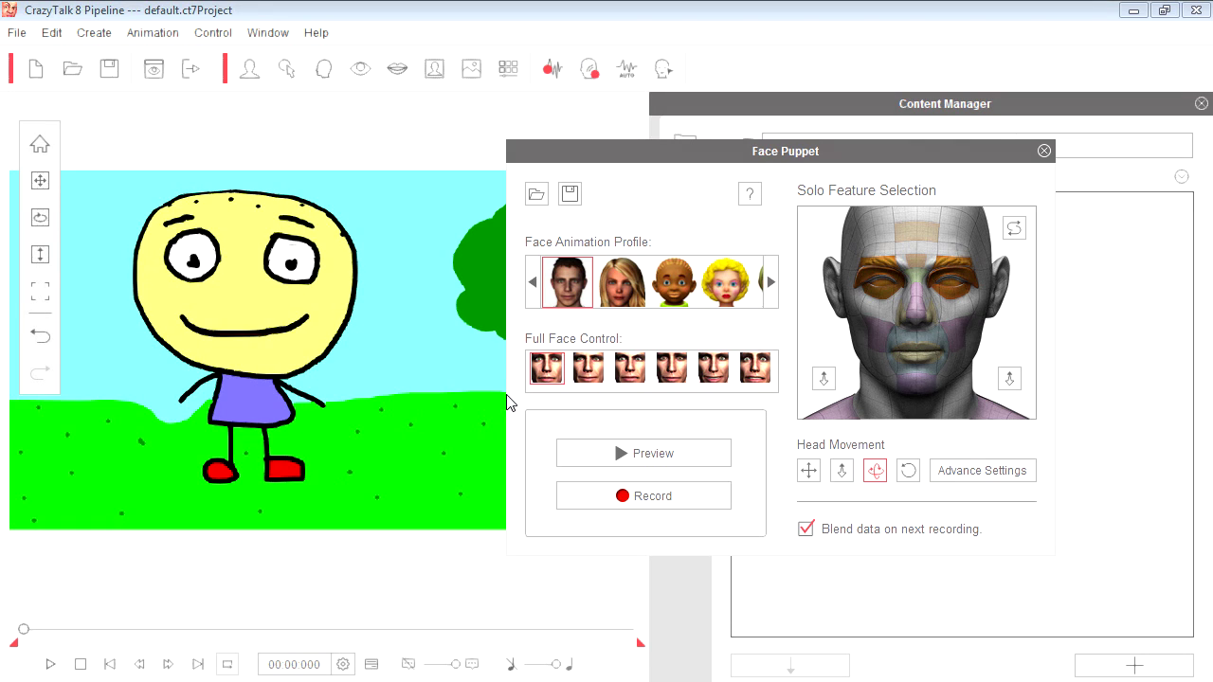
pyautogui.click(674, 286)
pyautogui.click(660, 457)
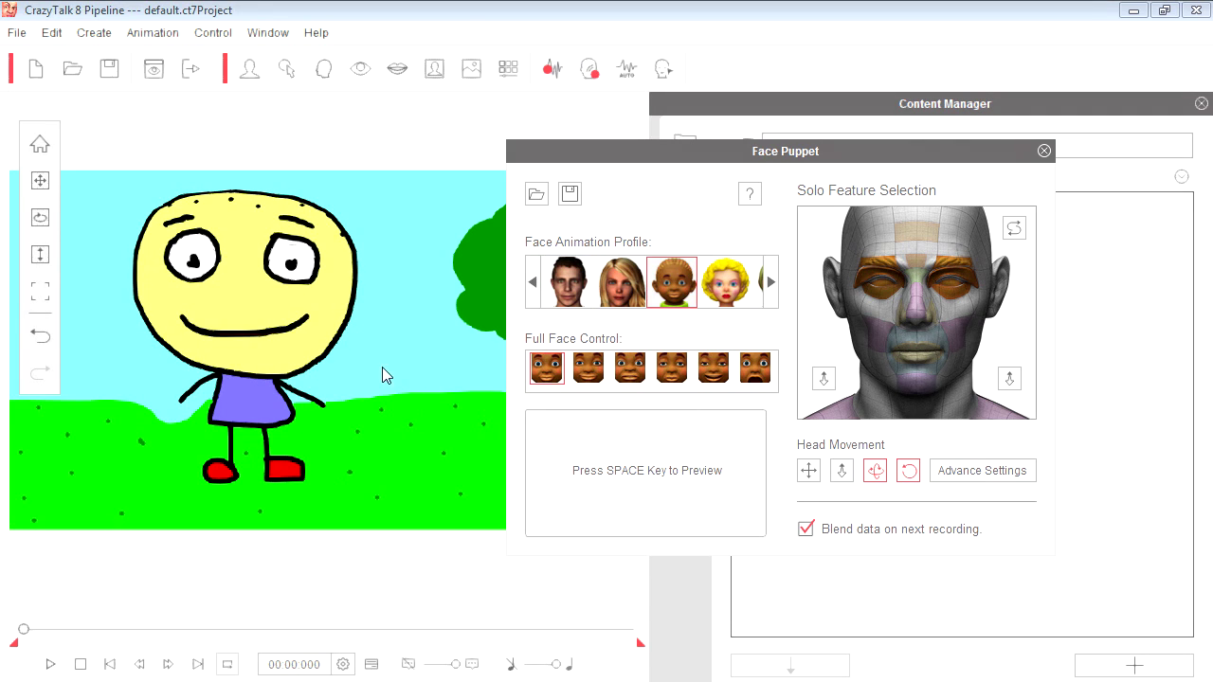
pyautogui.press('space')
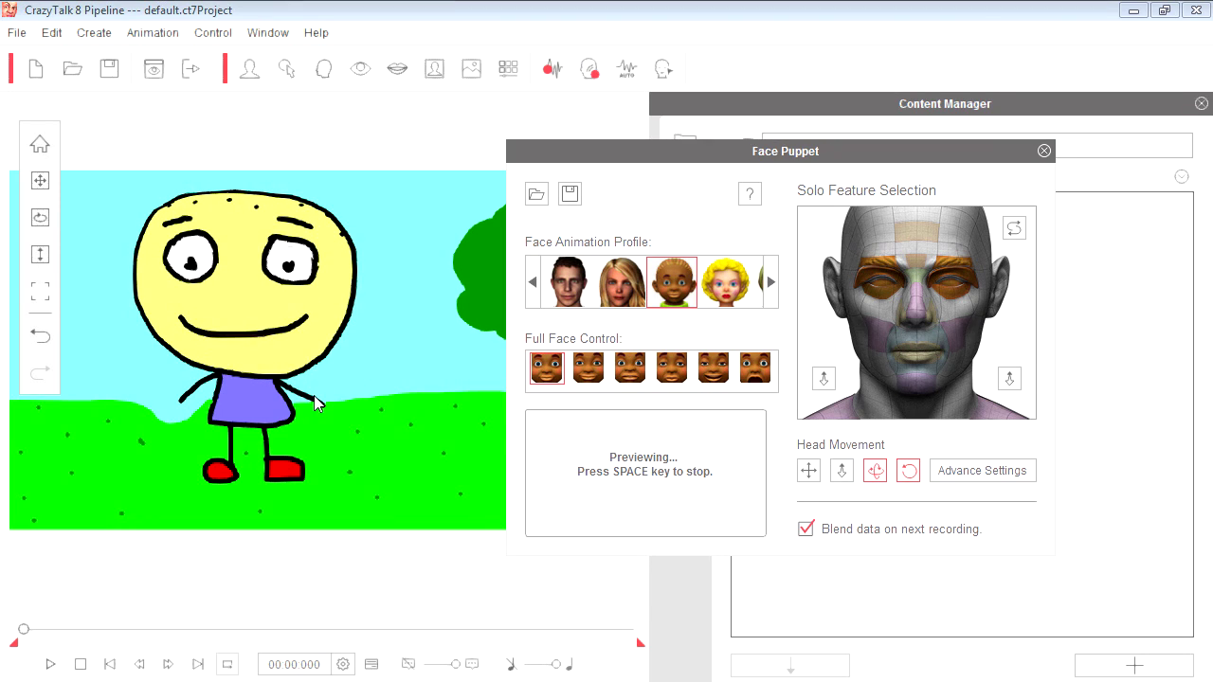
pyautogui.press('space')
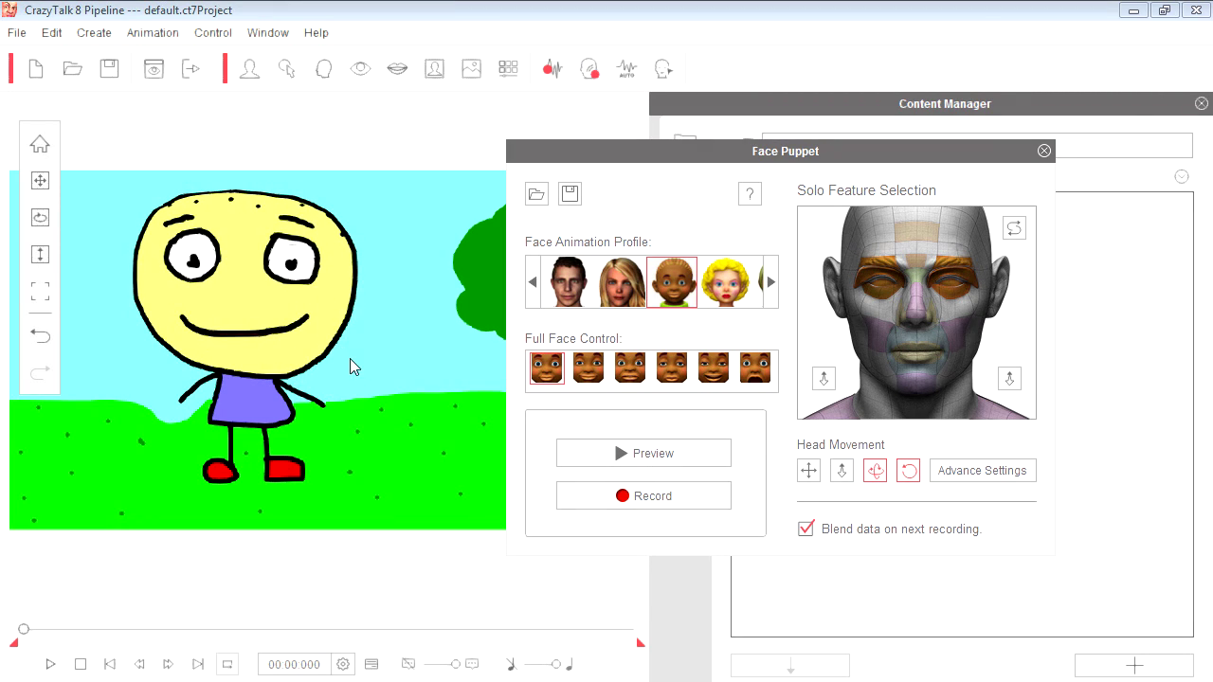
# Record a roughly 4.5-second face-puppet performance and rewind to the start.
pyautogui.click(657, 504)
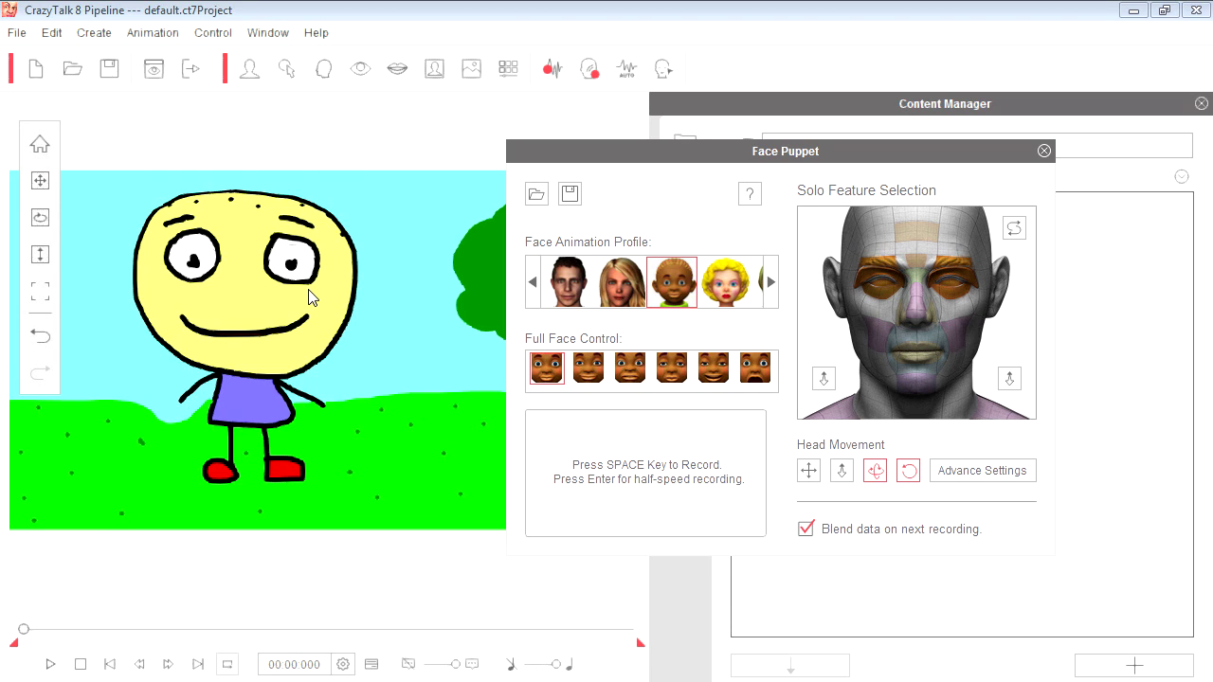
pyautogui.press('space')
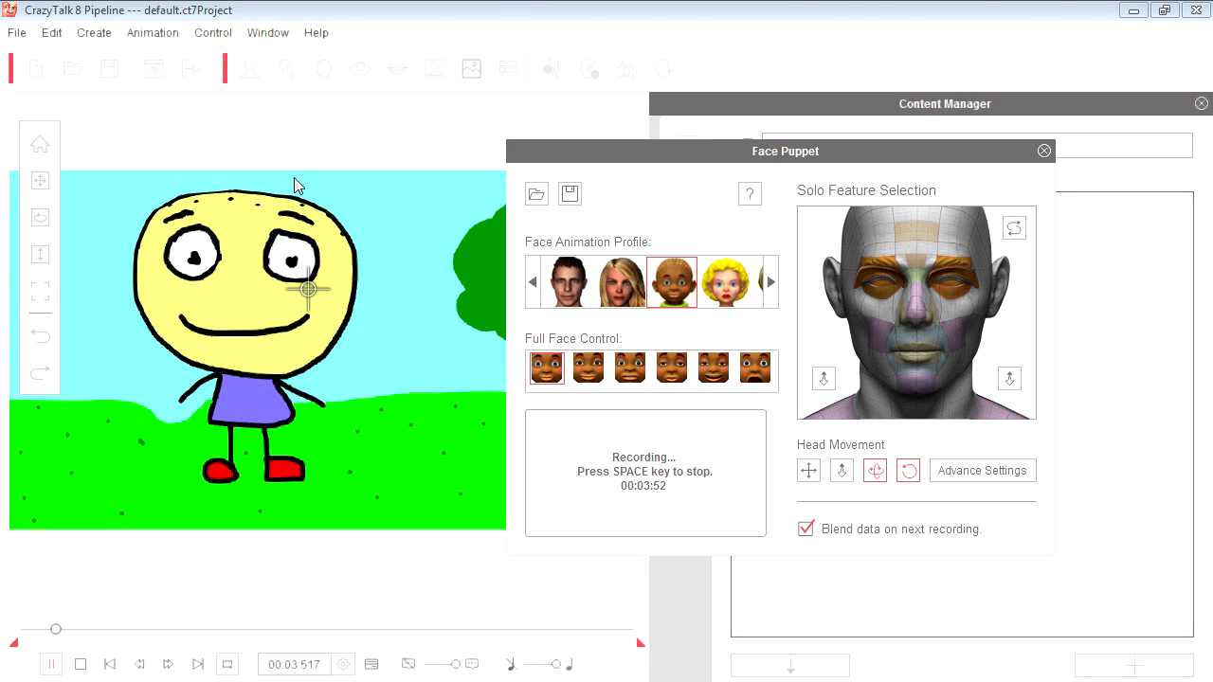
pyautogui.press('space')
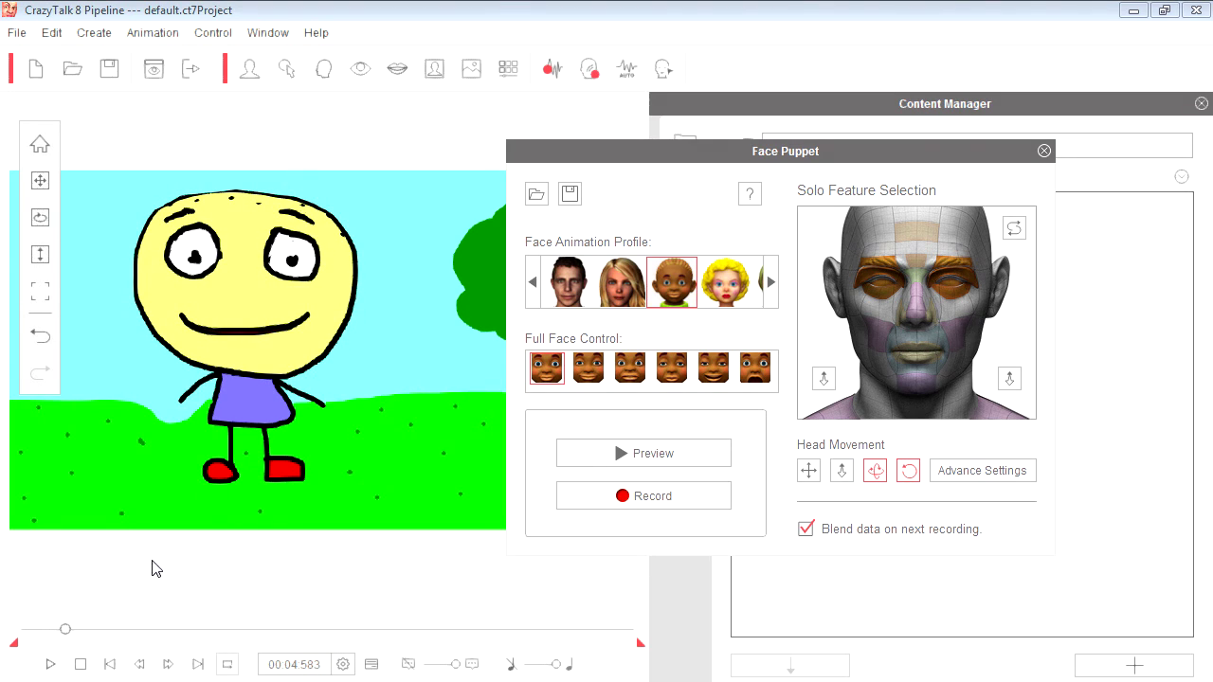
pyautogui.moveTo(66, 634); pyautogui.dragTo(4, 637)
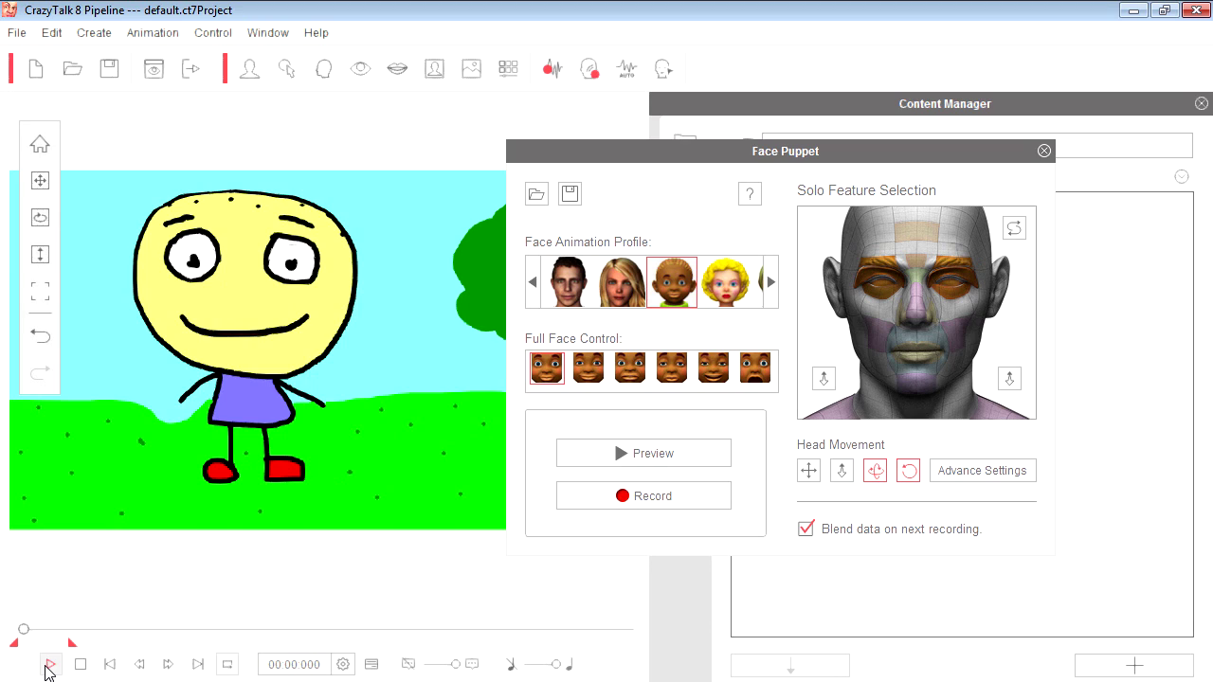
# Play back and pause the recording, then scrub the timeline tracks to its end.
pyautogui.click(51, 665)
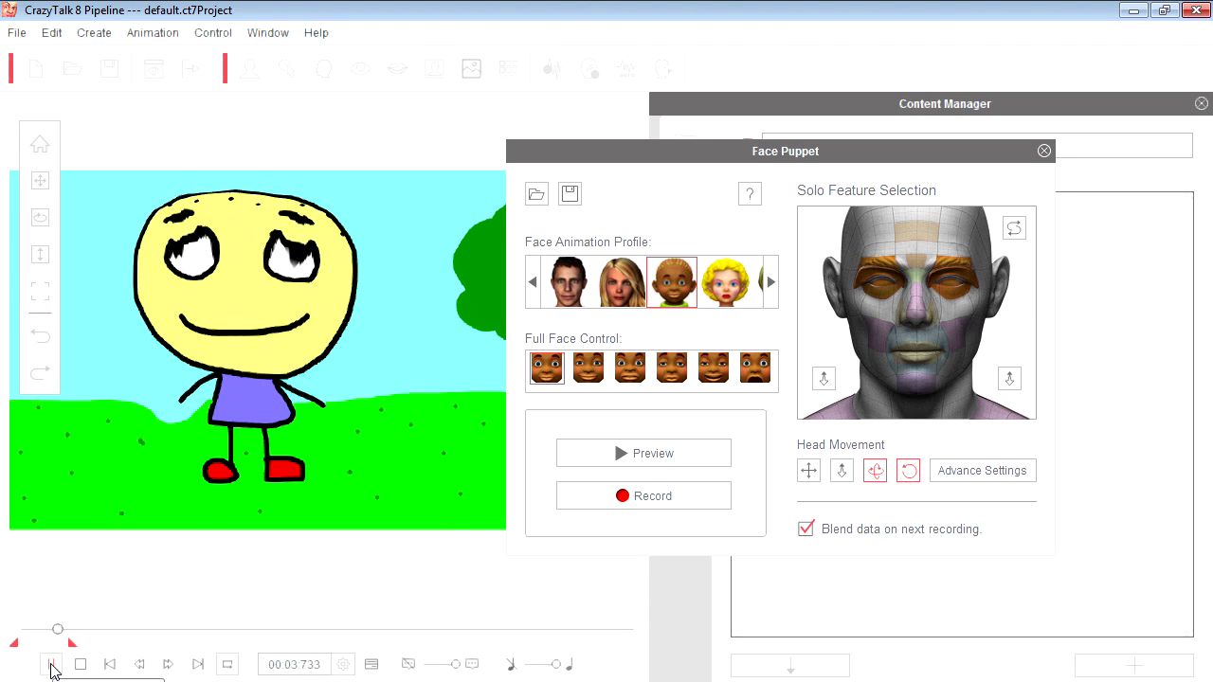
pyautogui.click(51, 667)
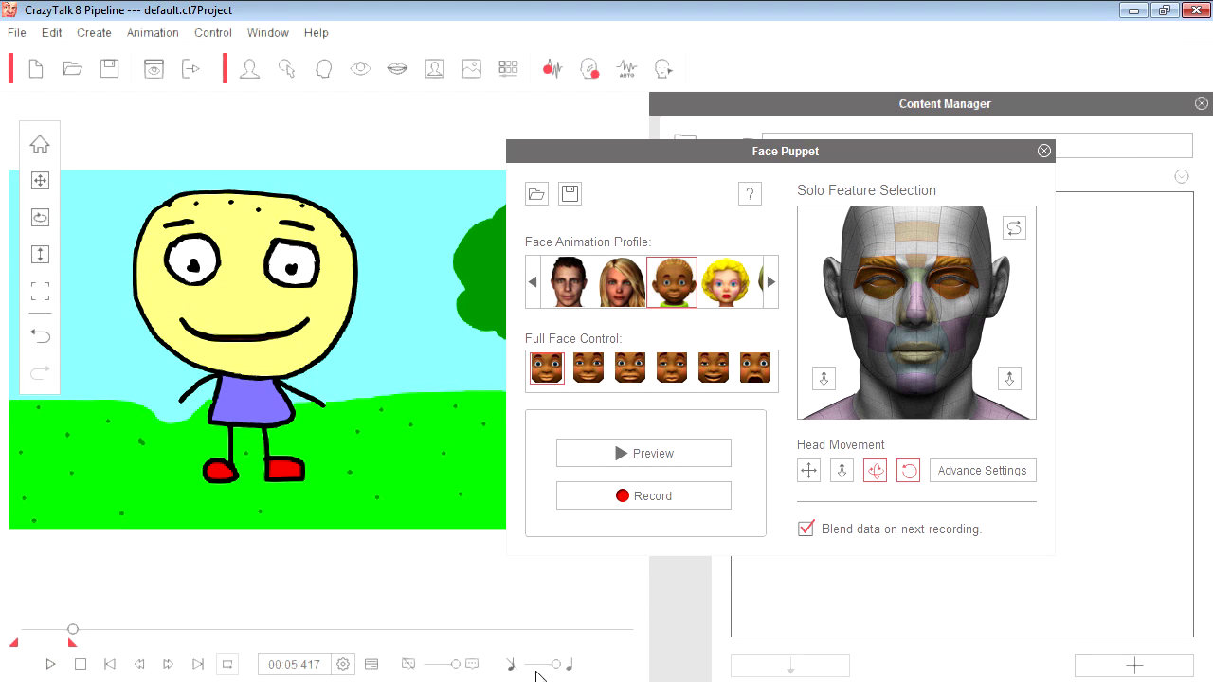
pyautogui.click(374, 666)
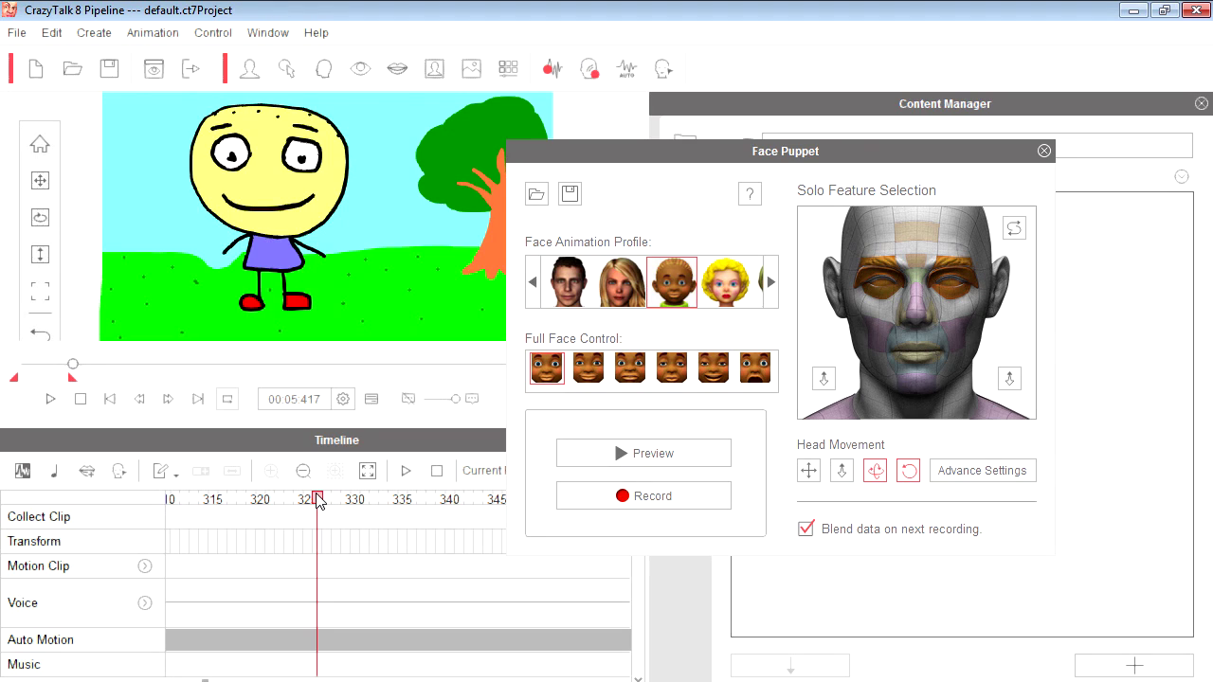
pyautogui.moveTo(317, 501); pyautogui.dragTo(317, 507)
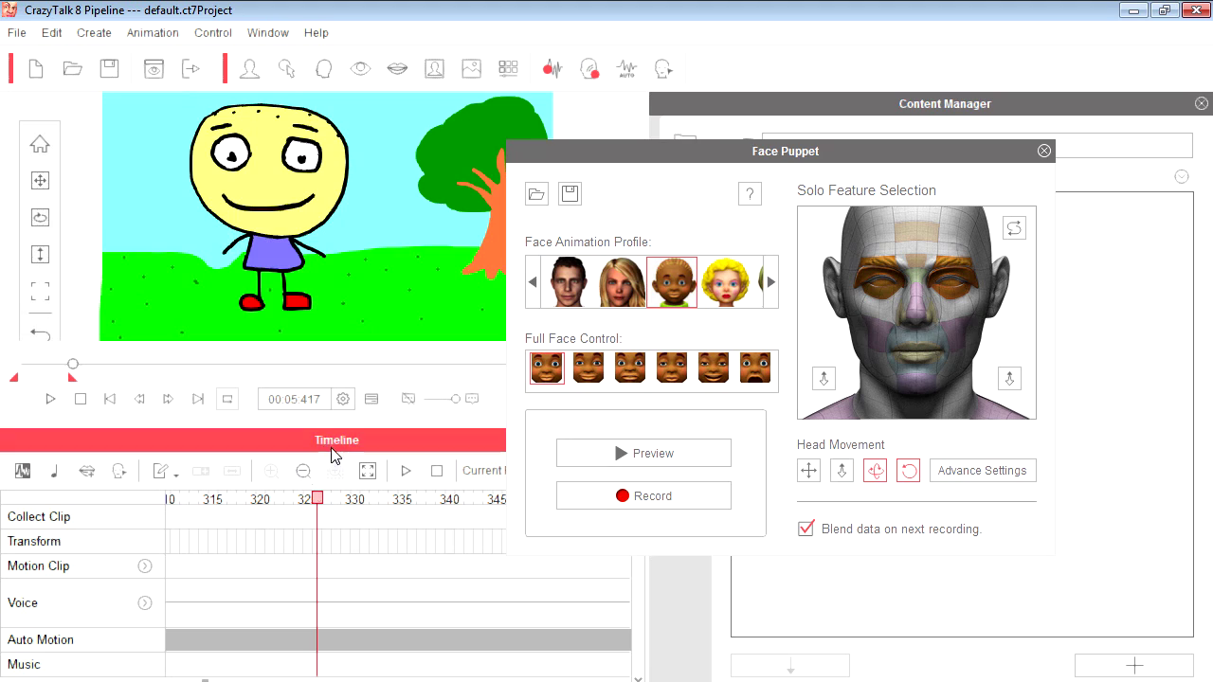
# Switch the time unit to frames and move the playhead to frame 326.
pyautogui.click(346, 402)
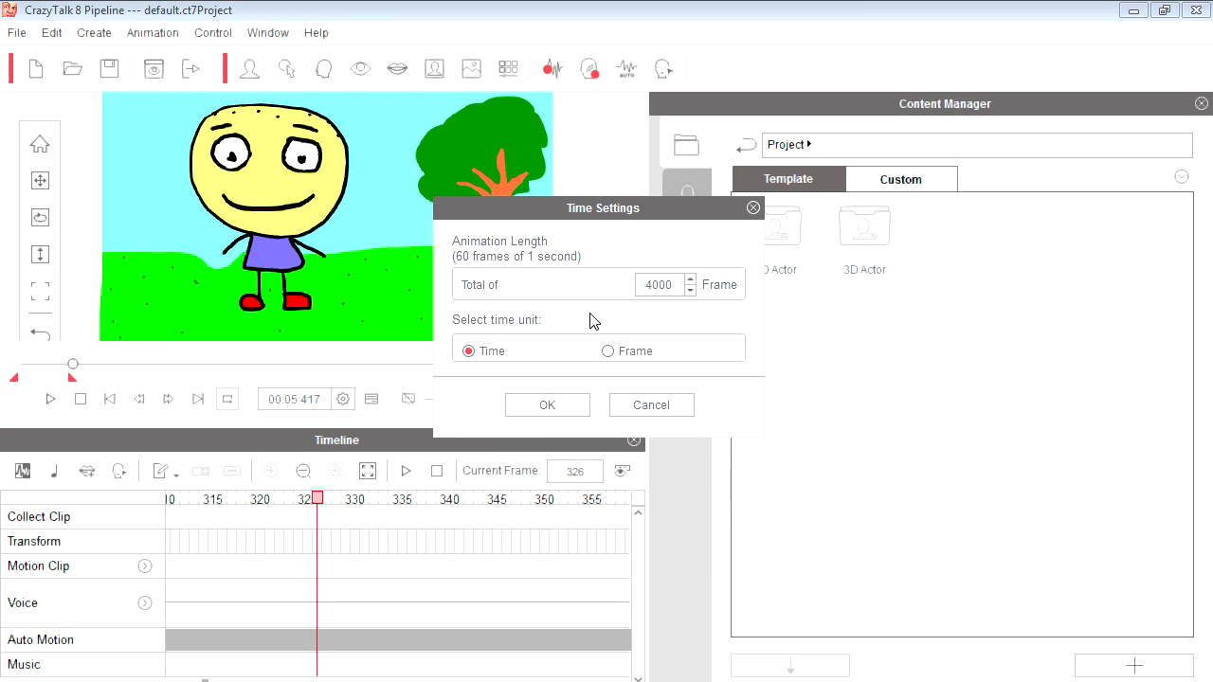
pyautogui.click(610, 352)
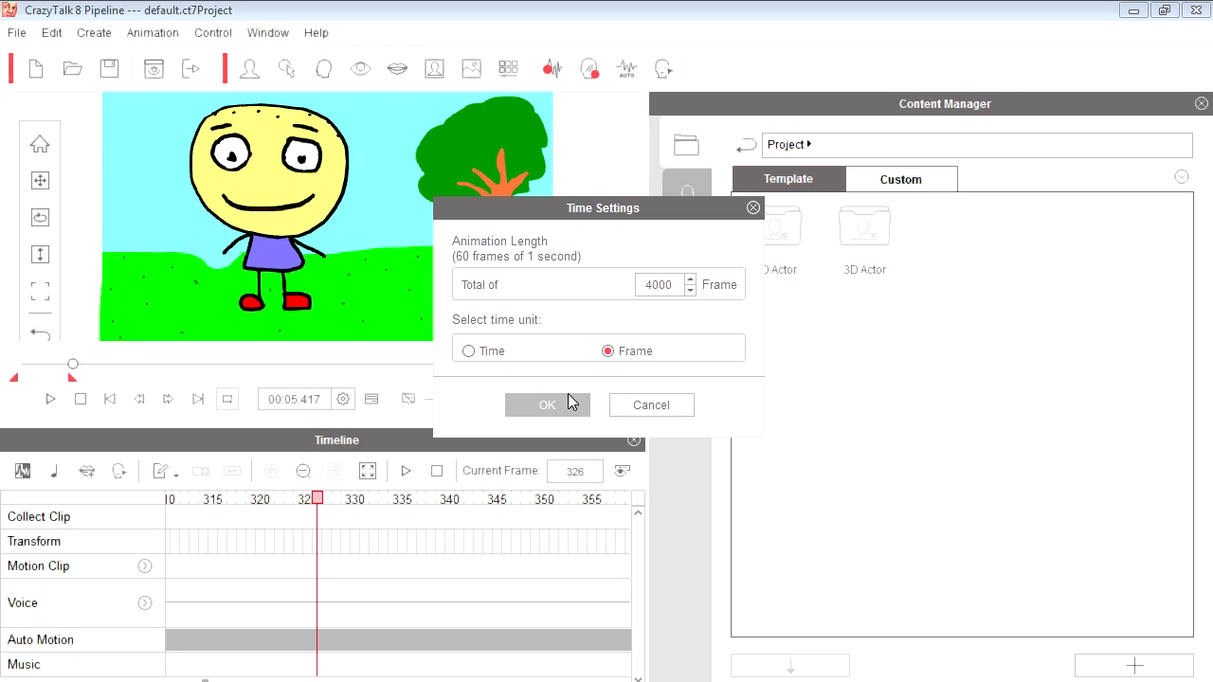
pyautogui.click(560, 406)
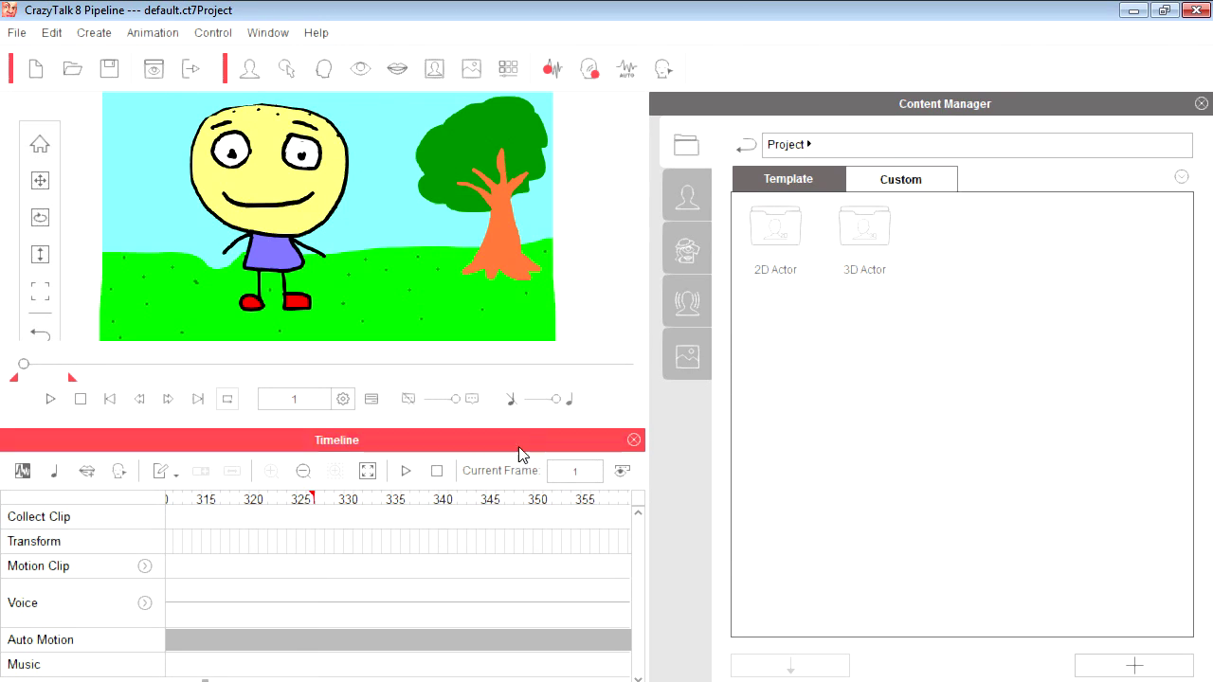
pyautogui.click(273, 502)
pyautogui.moveTo(277, 505); pyautogui.dragTo(315, 515)
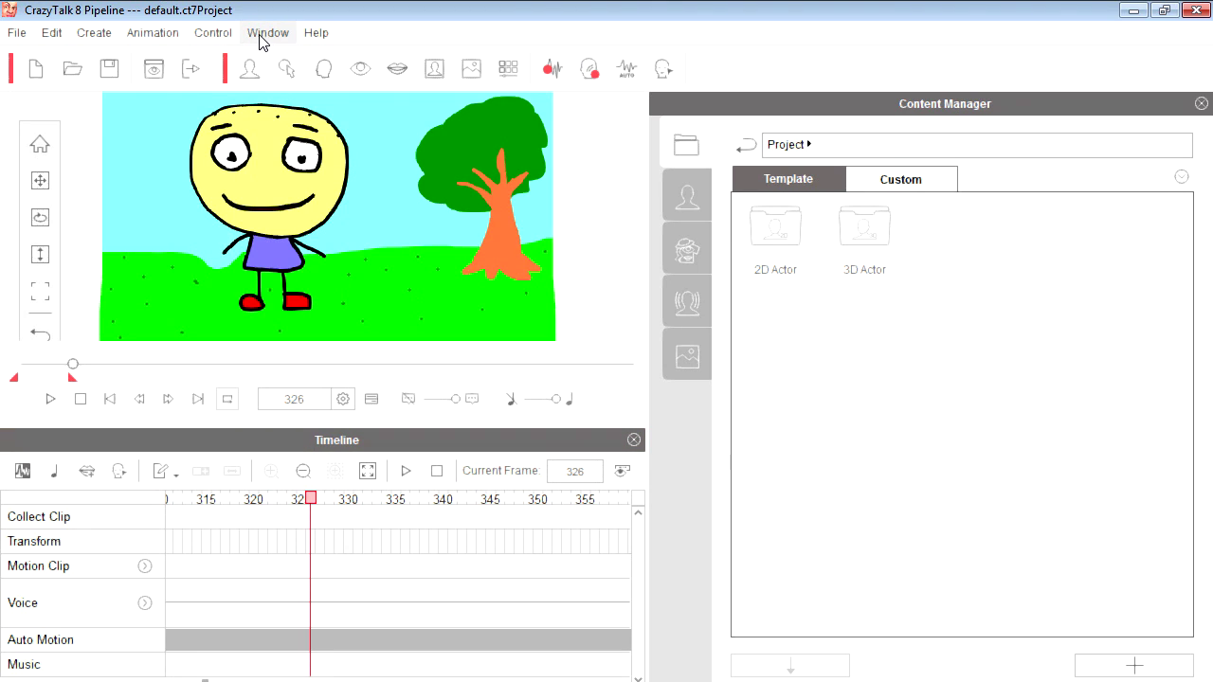
# Export frames 1–325 as 720p MP4 'kids animation' on the Desktop and open it.
pyautogui.click(163, 40)
pyautogui.moveTo(57, 258)
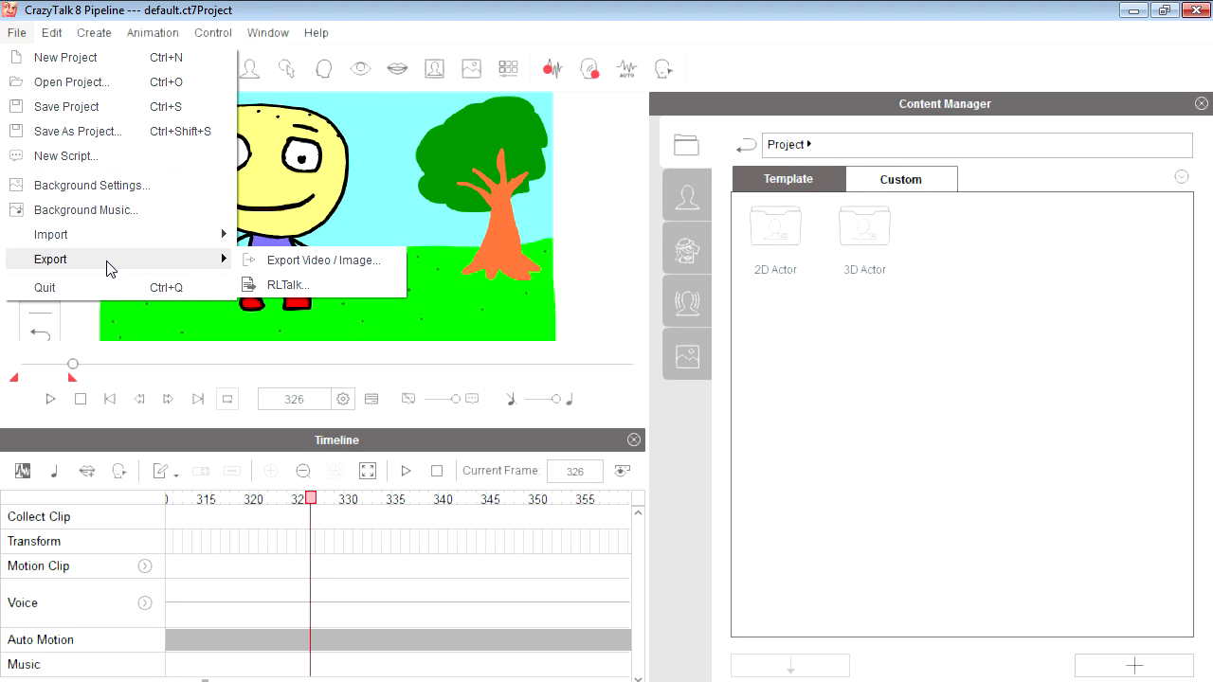
pyautogui.click(288, 271)
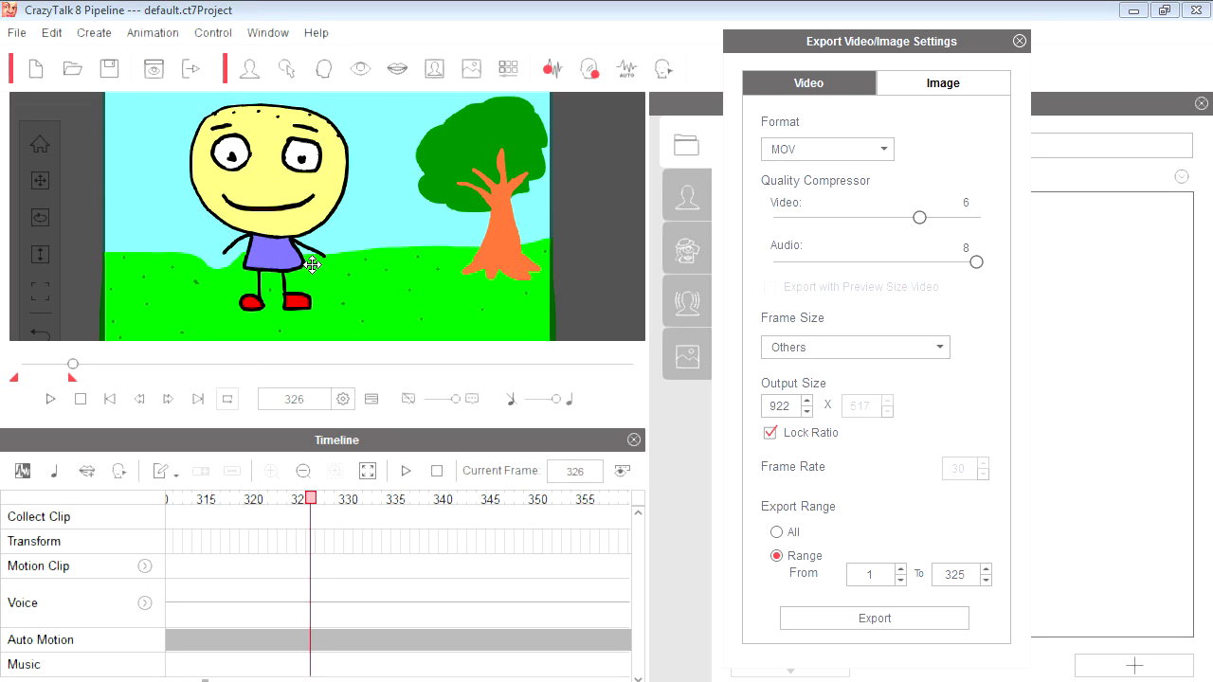
pyautogui.click(882, 151)
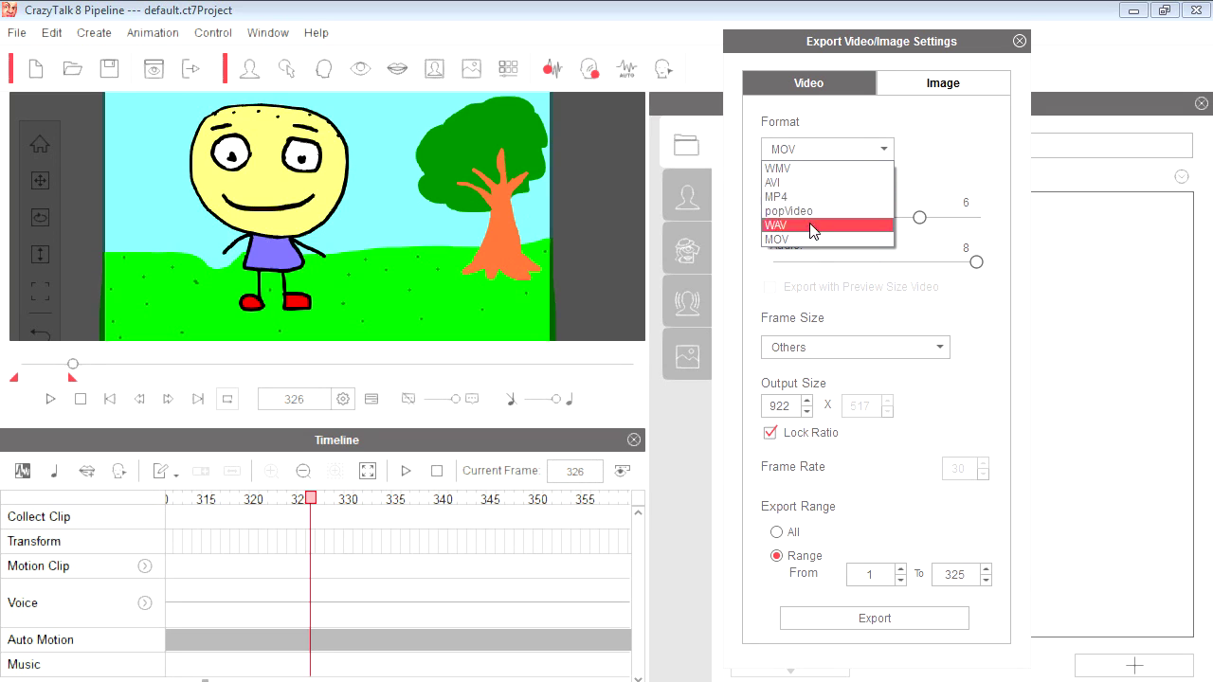
pyautogui.click(802, 196)
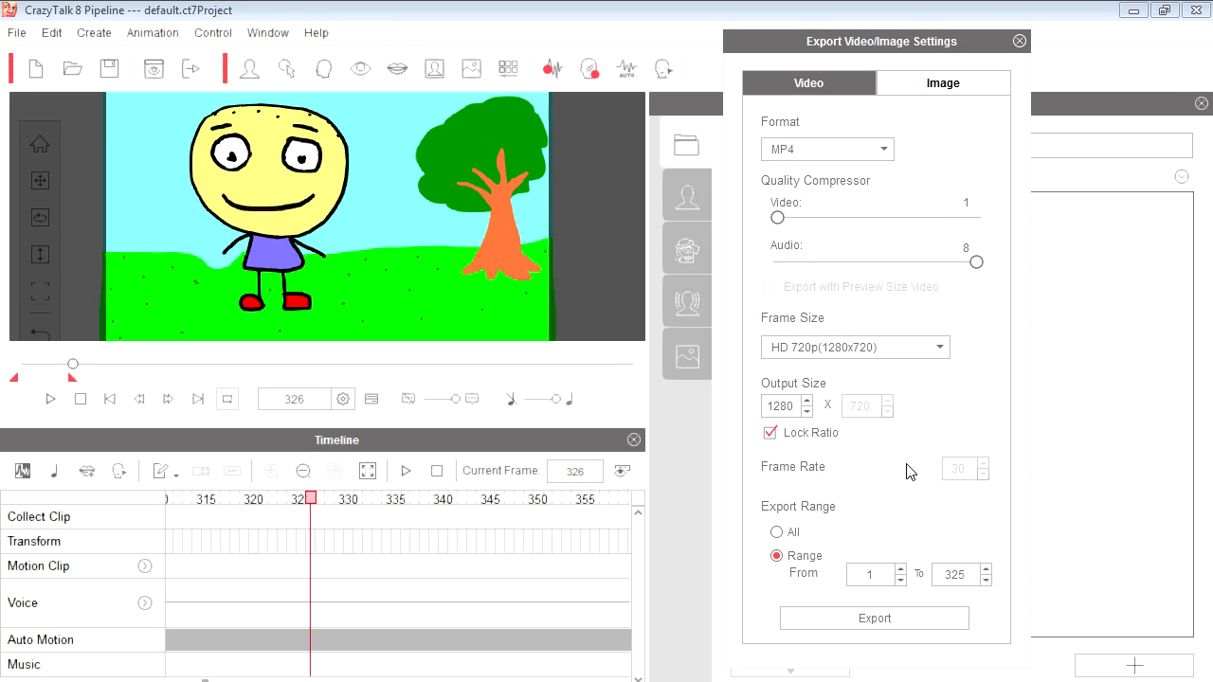
pyautogui.click(879, 619)
pyautogui.write('kids animation')
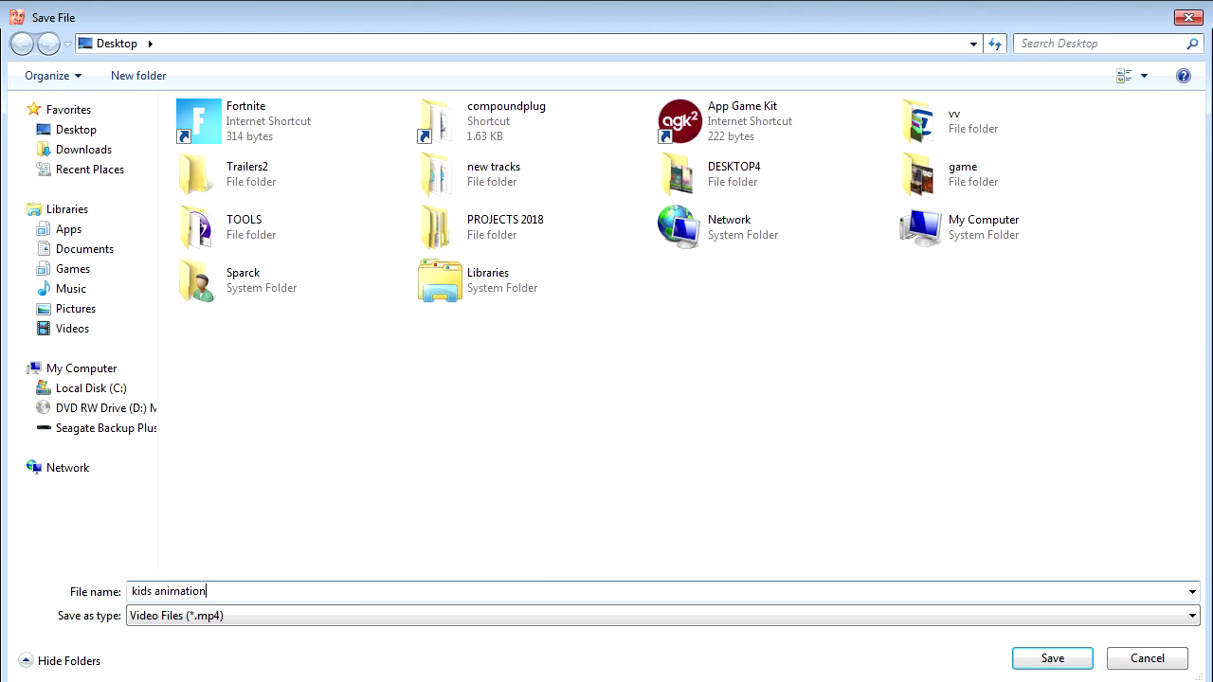
pyautogui.press('Return')
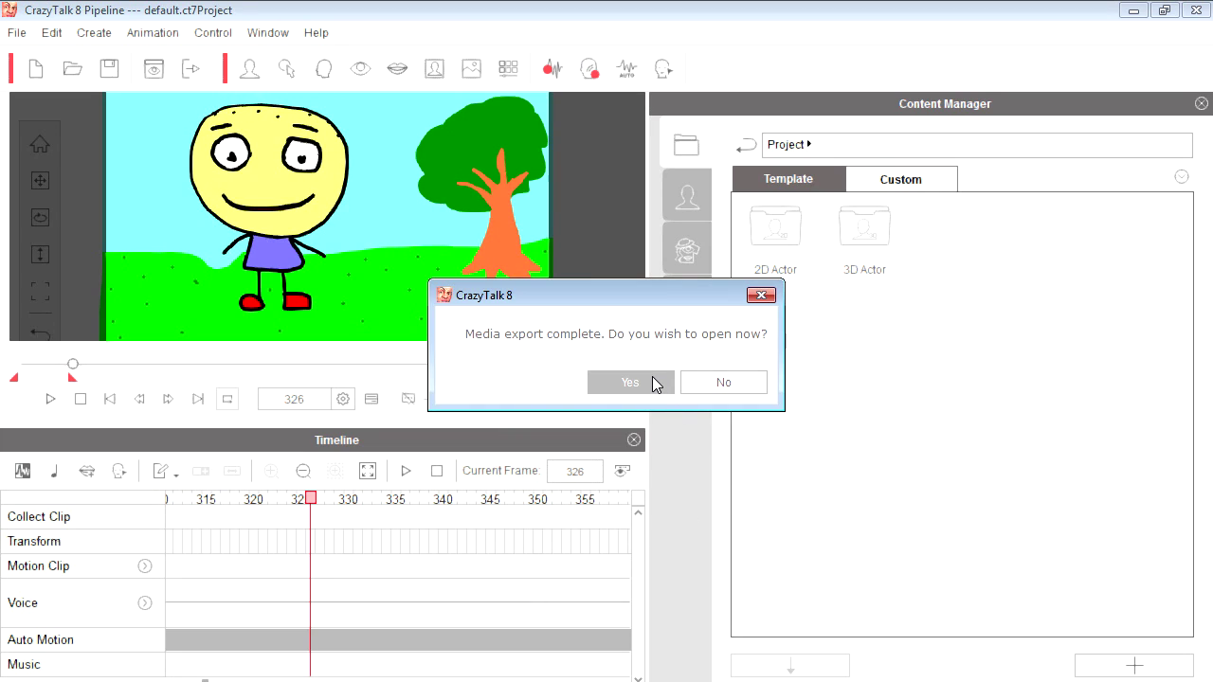
pyautogui.click(652, 381)
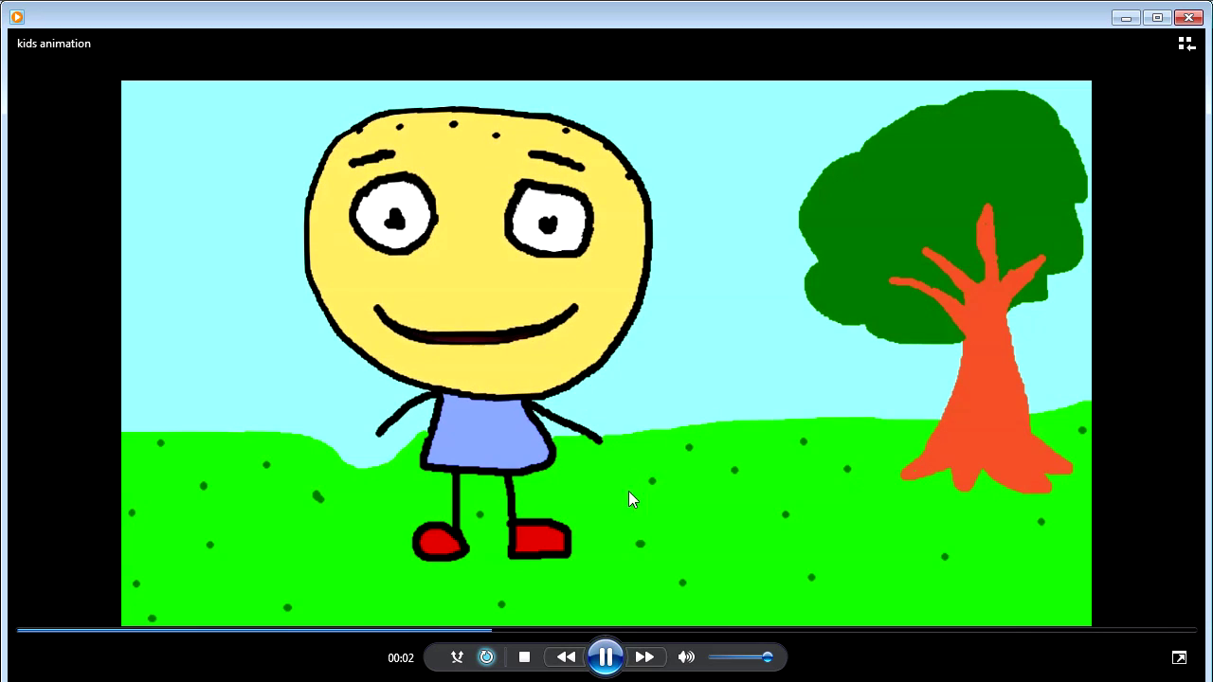
# Pause the exported stick-figure video, then close Windows Media Player to return to CrazyTalk's export settings.
pyautogui.click(607, 656)
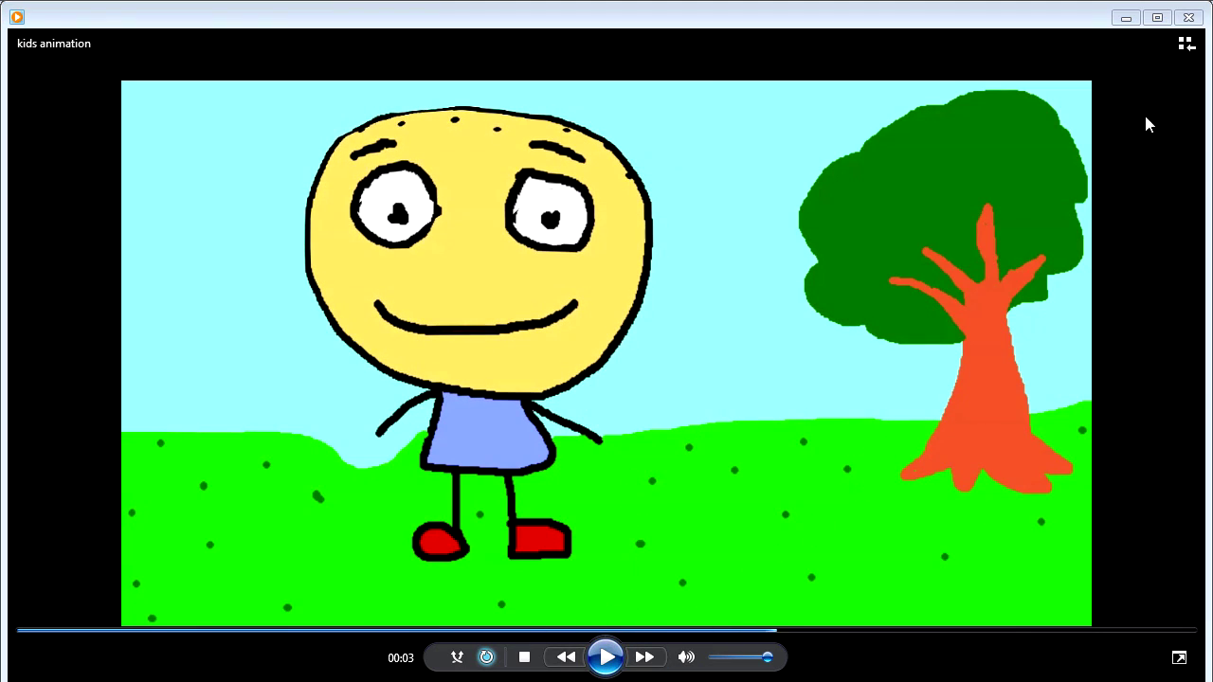
pyautogui.click(1195, 20)
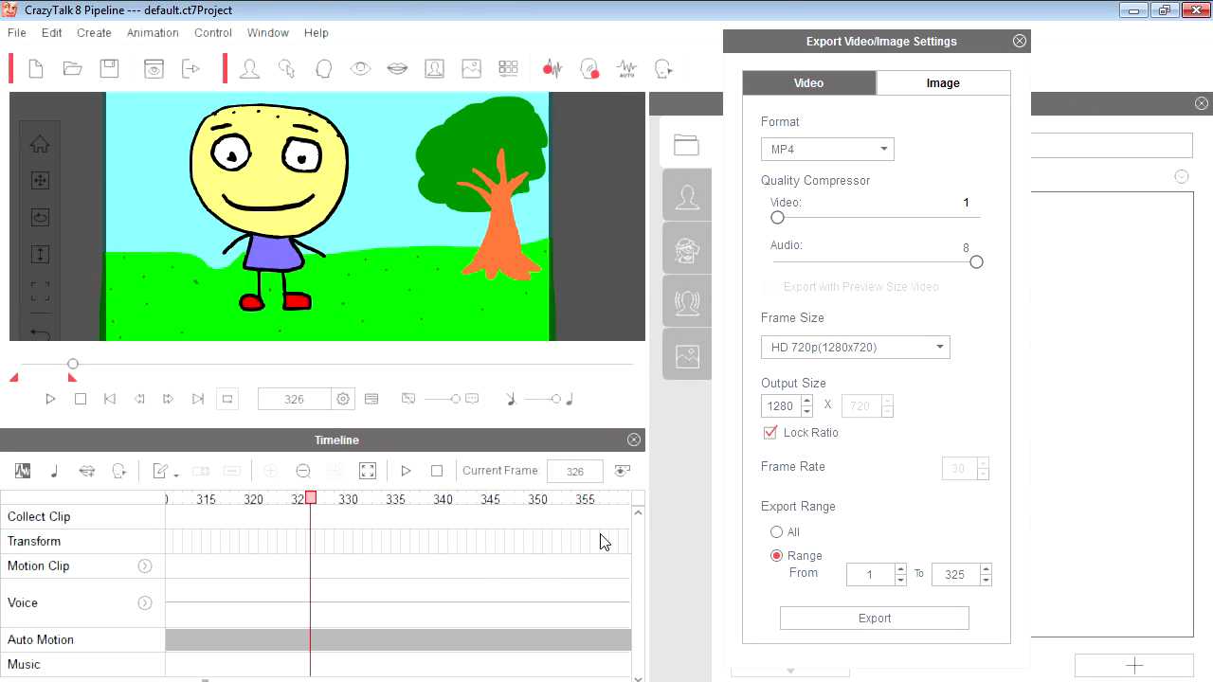